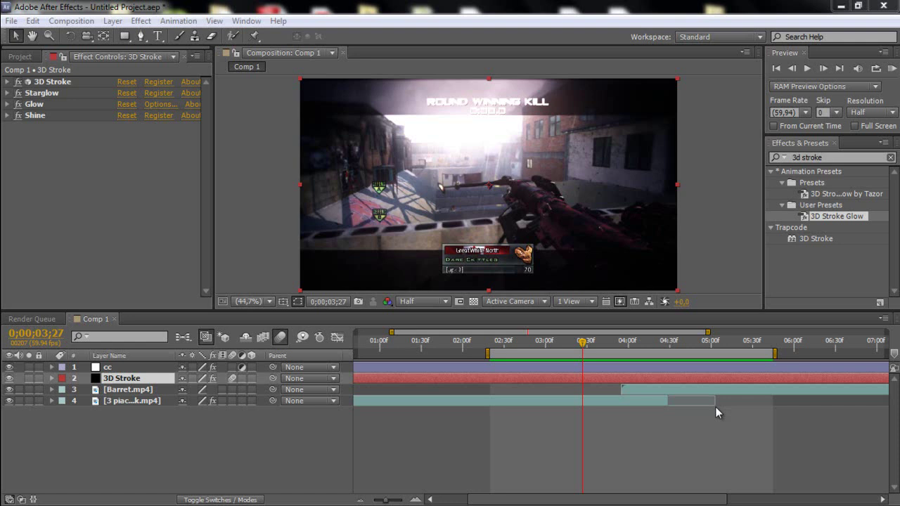
# Preview the composition, then delete the old 3D Stroke layer
pyautogui.click(891, 67)
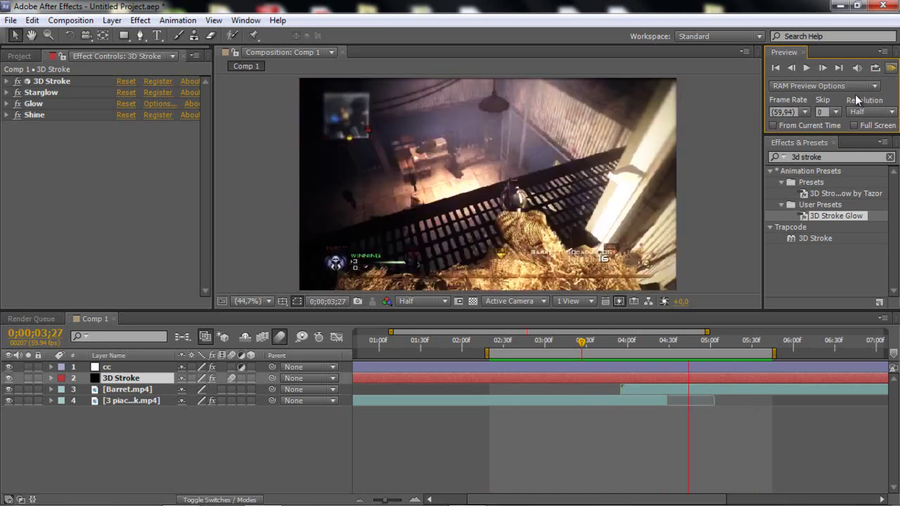
pyautogui.click(875, 74)
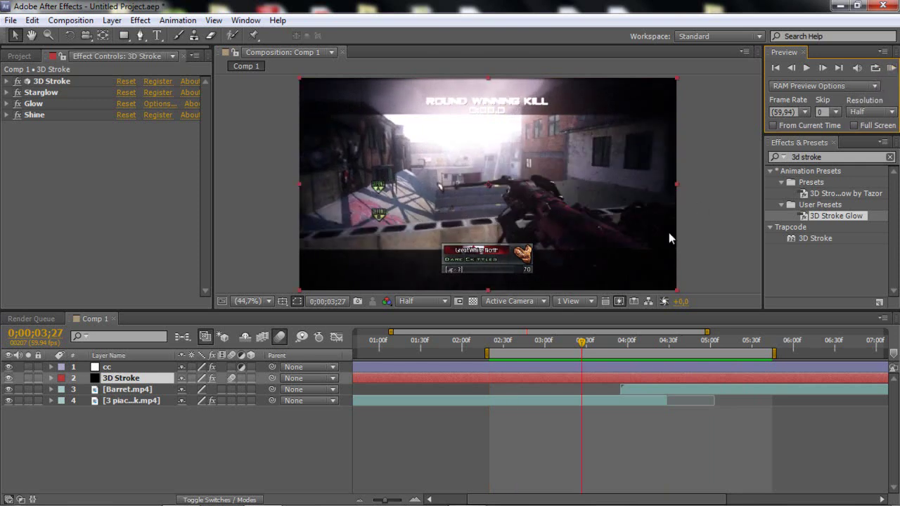
pyautogui.click(578, 341)
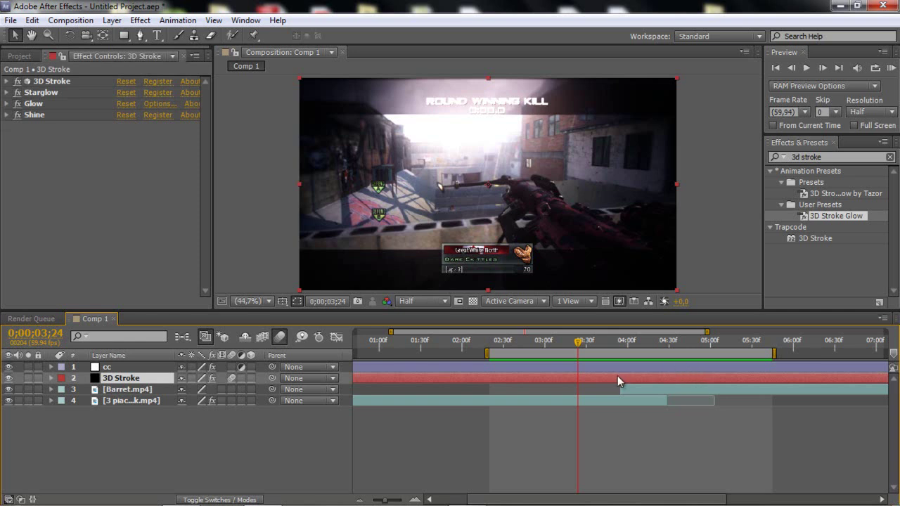
pyautogui.moveTo(464, 500)
pyautogui.press('Delete')
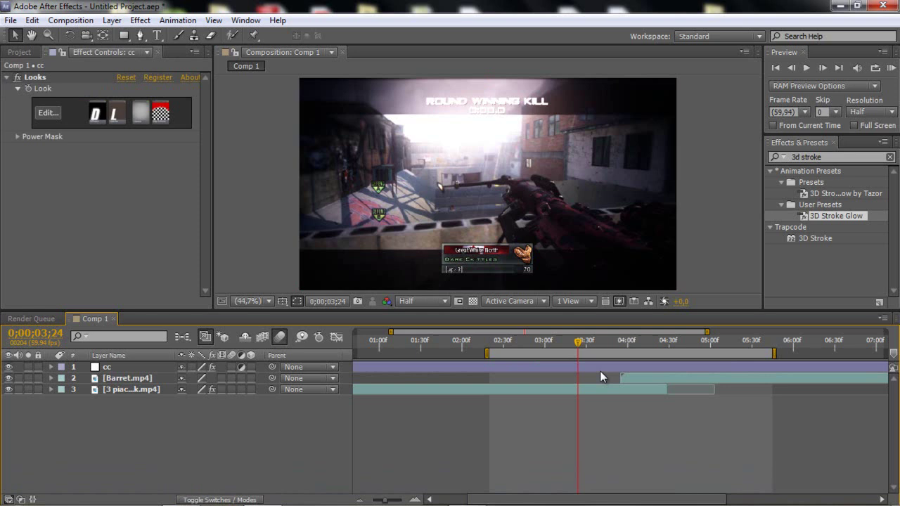
# Inspect the Twixtor Speed % keyframes on the 3 piace gwk.mp4 clip layer
pyautogui.click(600, 370)
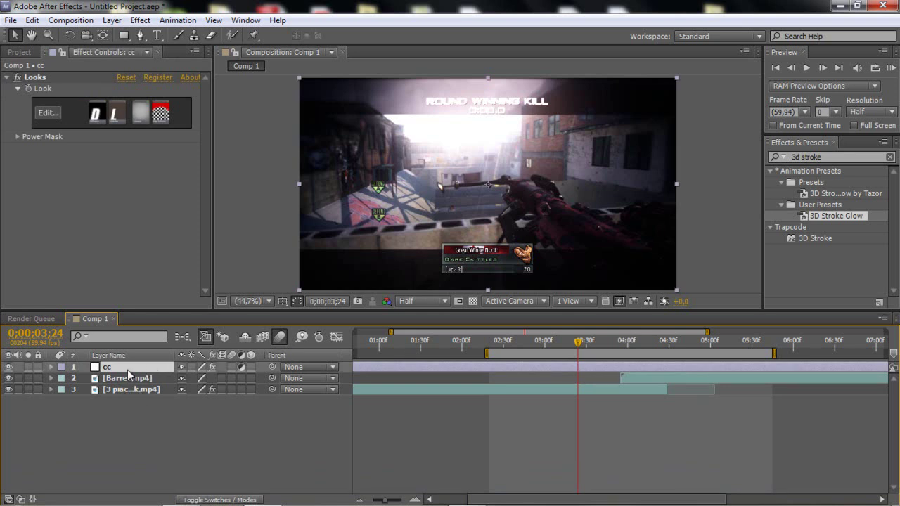
pyautogui.click(132, 389)
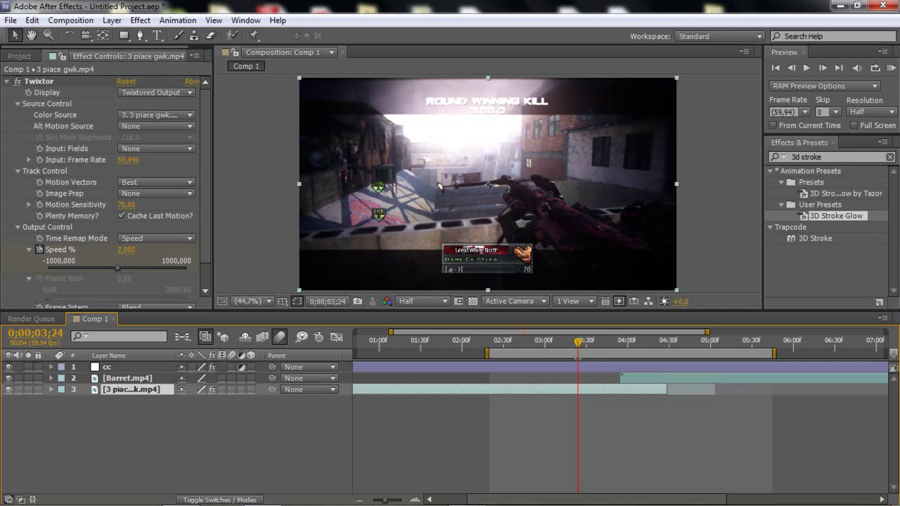
pyautogui.press('u')
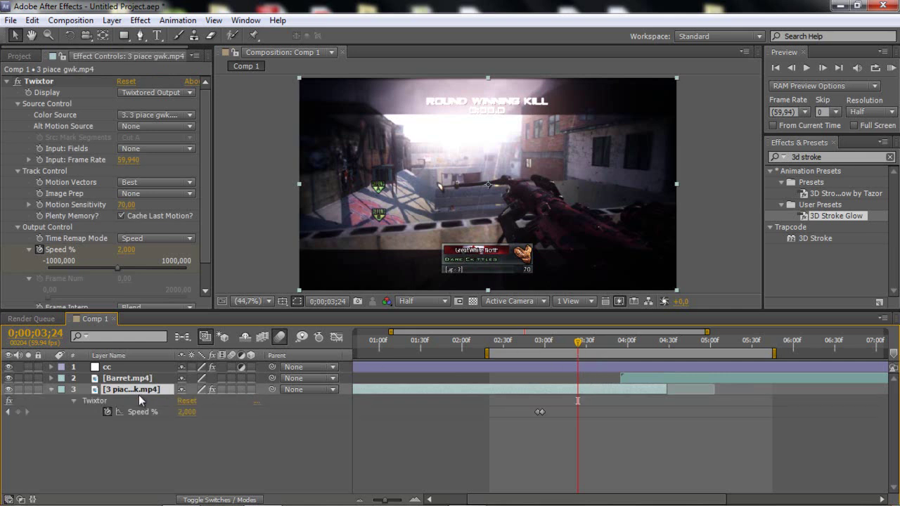
pyautogui.moveTo(578, 338); pyautogui.dragTo(604, 341)
pyautogui.click(50, 389)
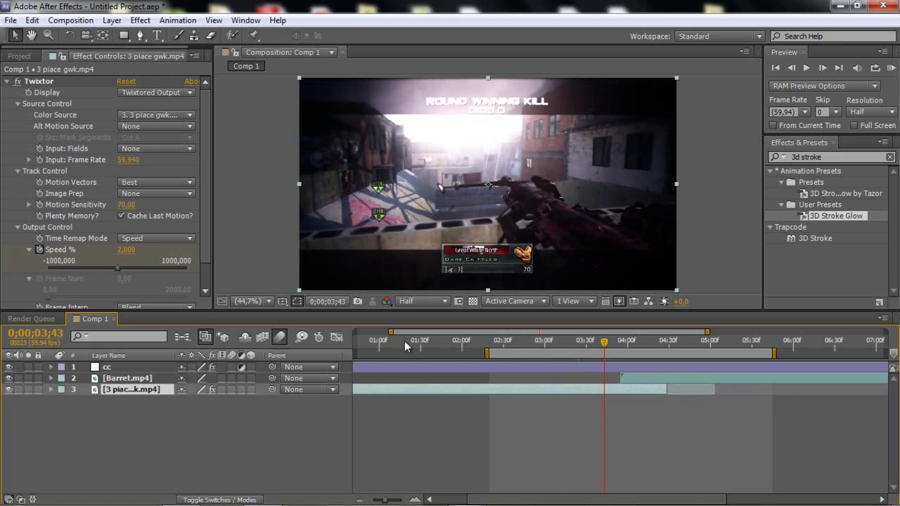
# Place the time indicator on the cut at 0;00;03;55 where Barret.mp4 begins
pyautogui.click(617, 369)
pyautogui.click(621, 343)
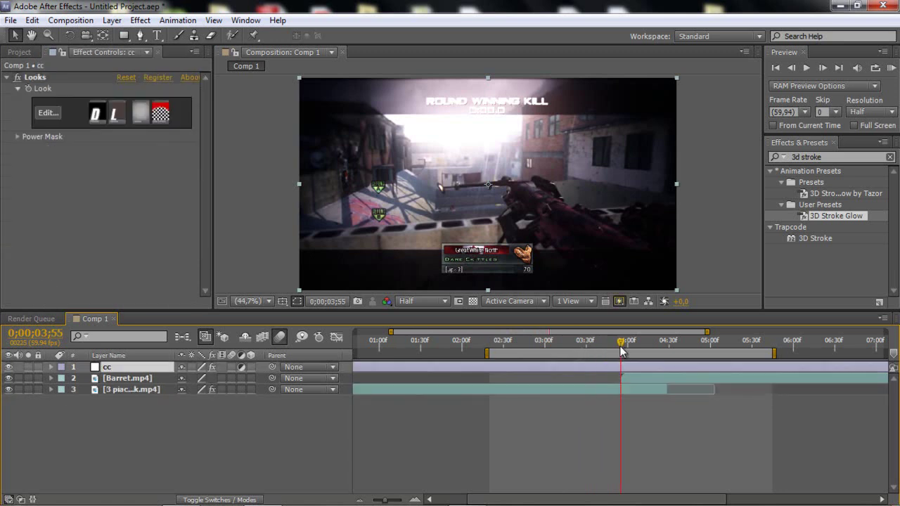
pyautogui.click(791, 67)
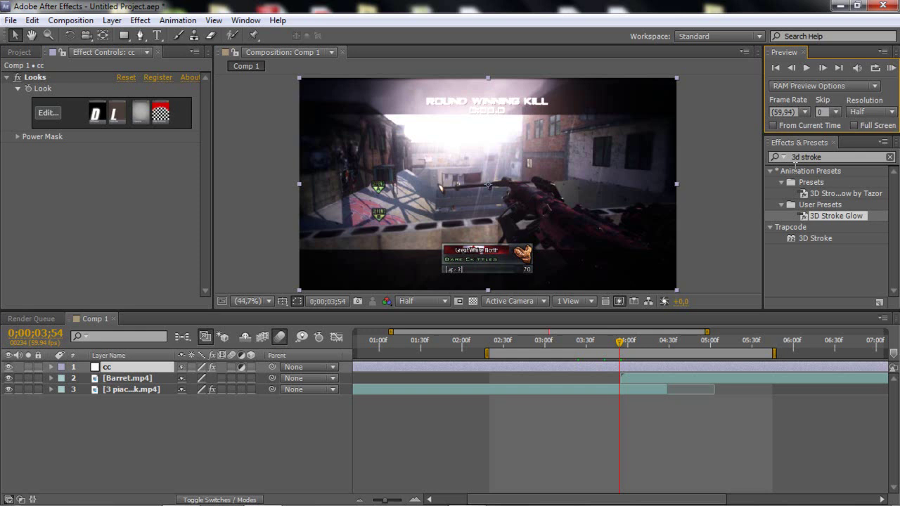
pyautogui.click(822, 68)
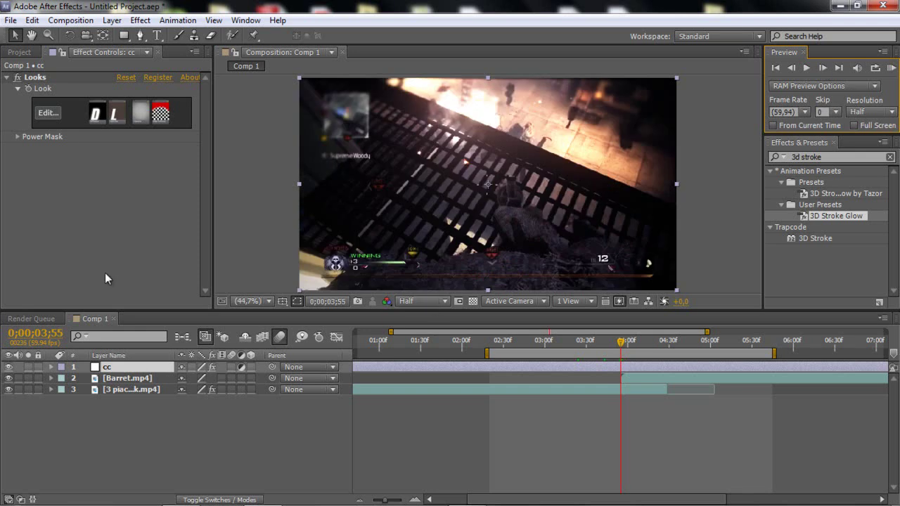
# Create a new black 1280x720 solid layer from Layer > New > Solid
pyautogui.click(111, 20)
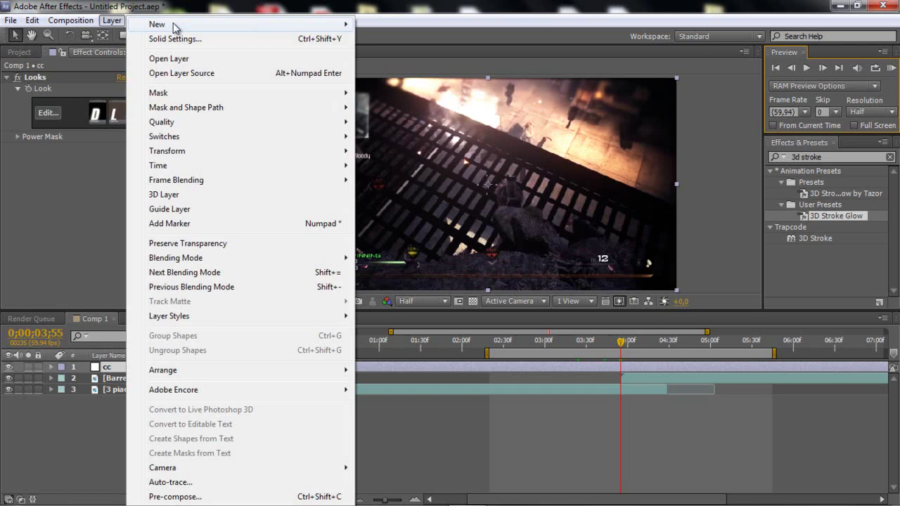
pyautogui.moveTo(175, 27)
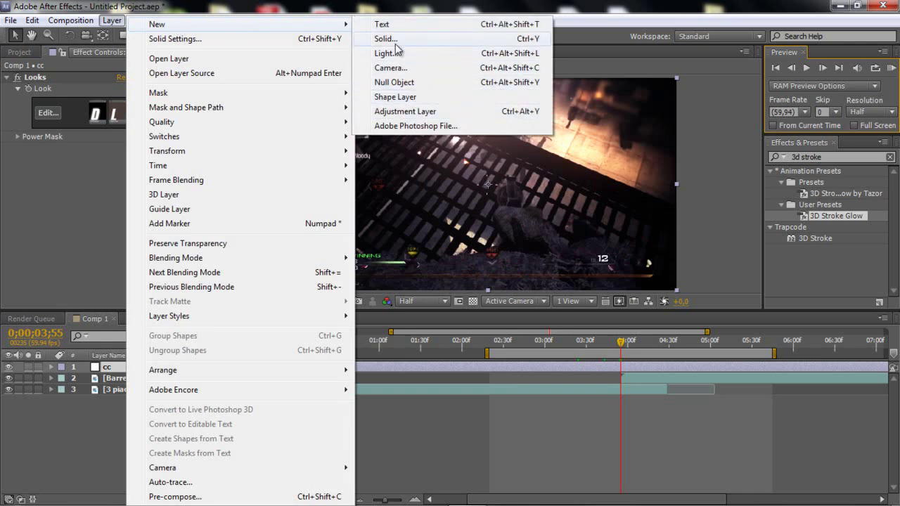
pyautogui.click(395, 44)
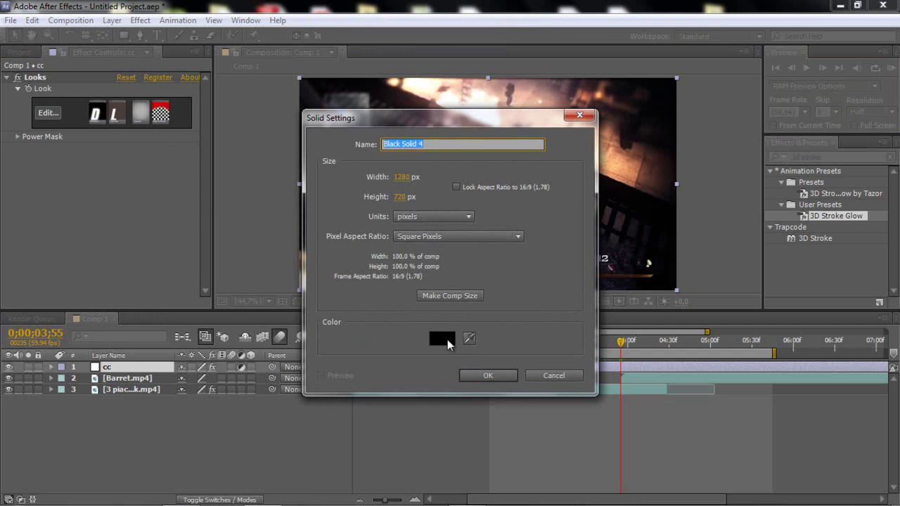
pyautogui.click(441, 339)
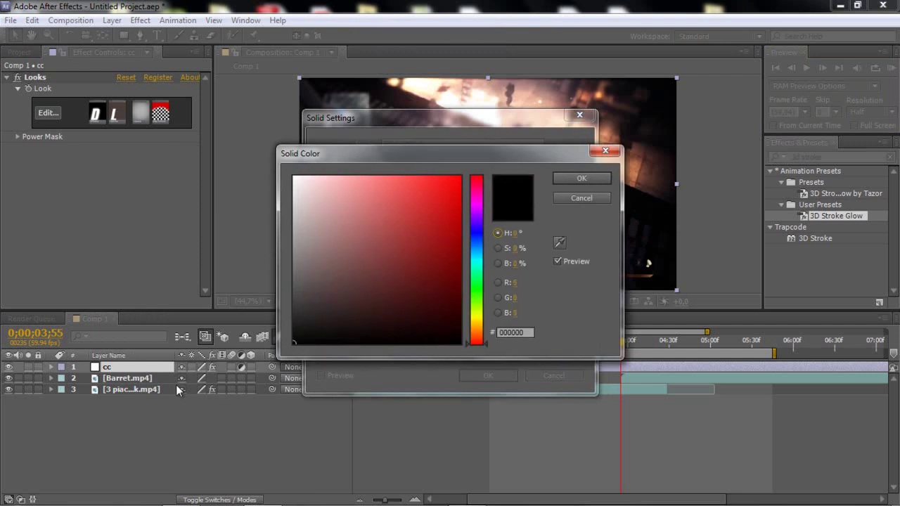
pyautogui.click(582, 178)
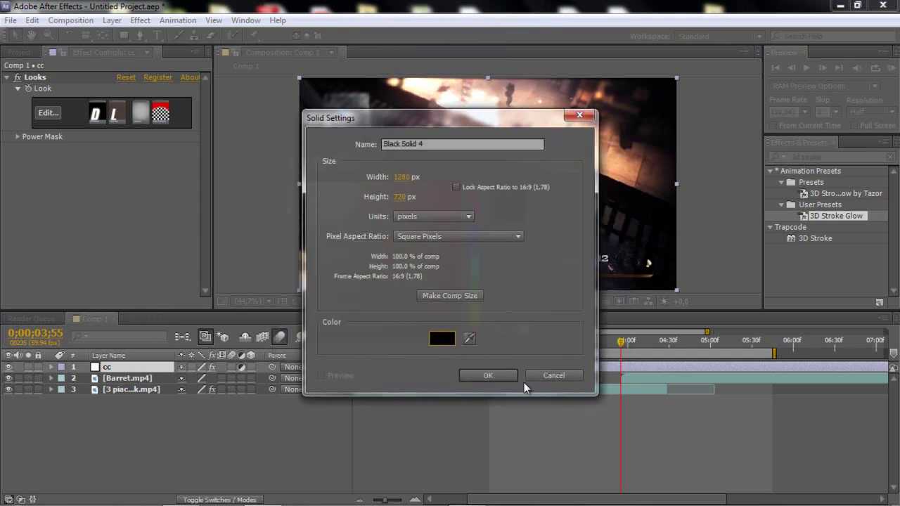
pyautogui.click(487, 374)
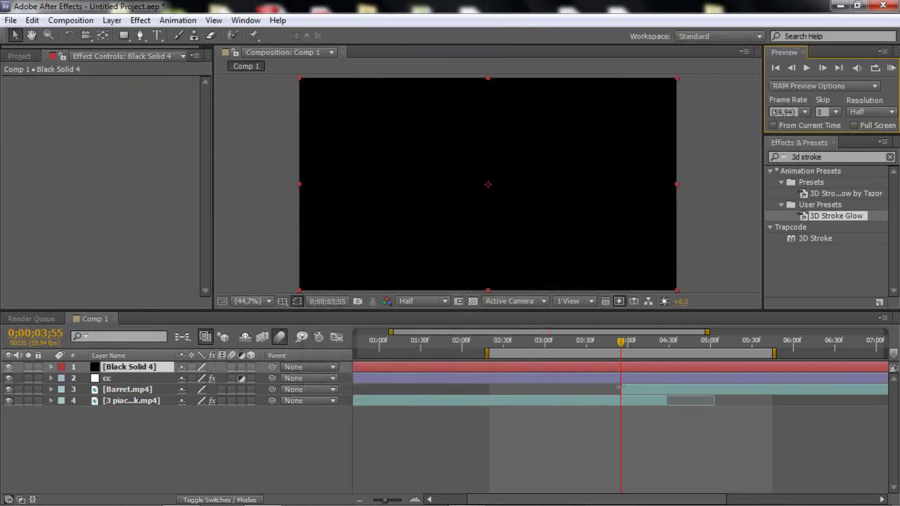
# Rename the new solid layer to '3D Stroke'
pyautogui.rightClick(127, 372)
pyautogui.click(231, 495)
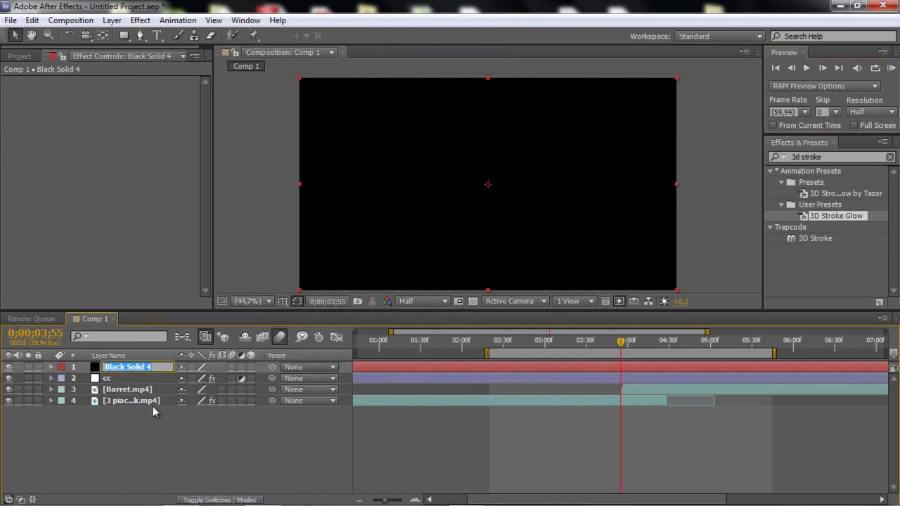
pyautogui.press('capslock')
pyautogui.write('3d')
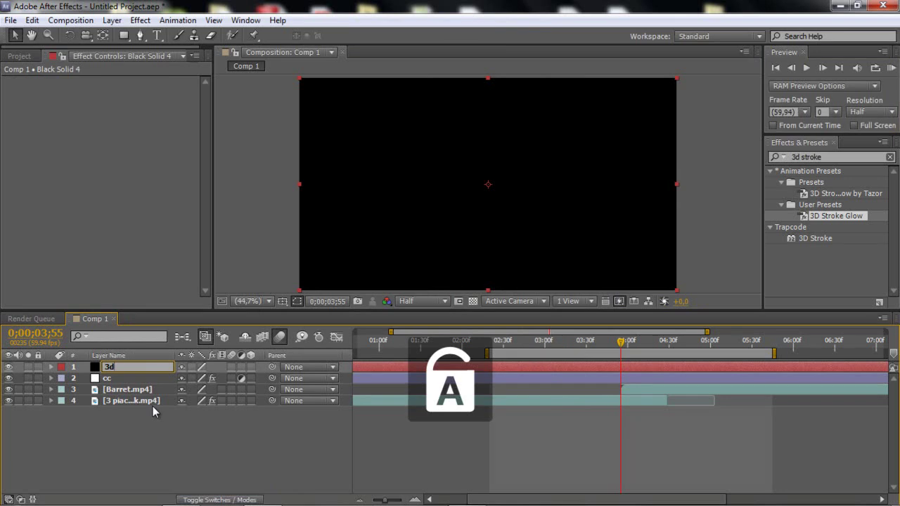
pyautogui.press('BackSpace')
pyautogui.write('D Stroke')
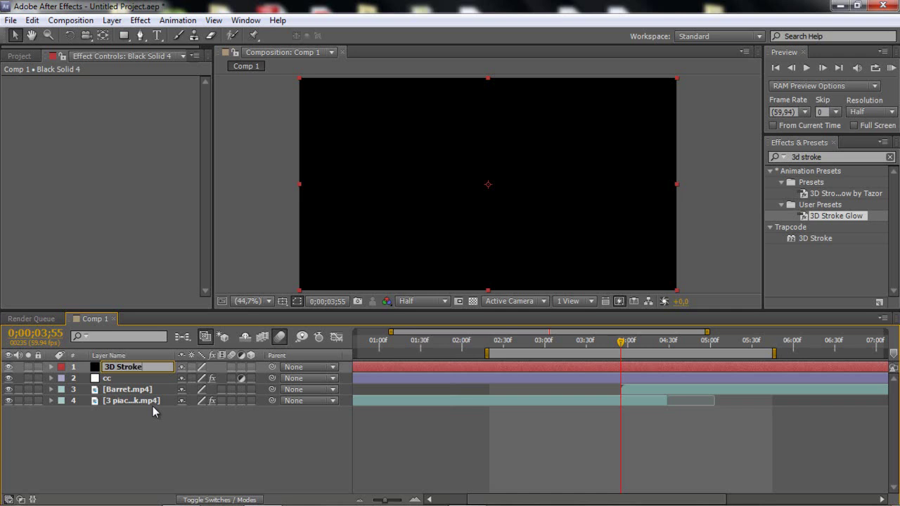
pyautogui.click(116, 380)
# Apply Trapcode 3D Stroke to the 3D Stroke solid and move it below cc
pyautogui.click(116, 368)
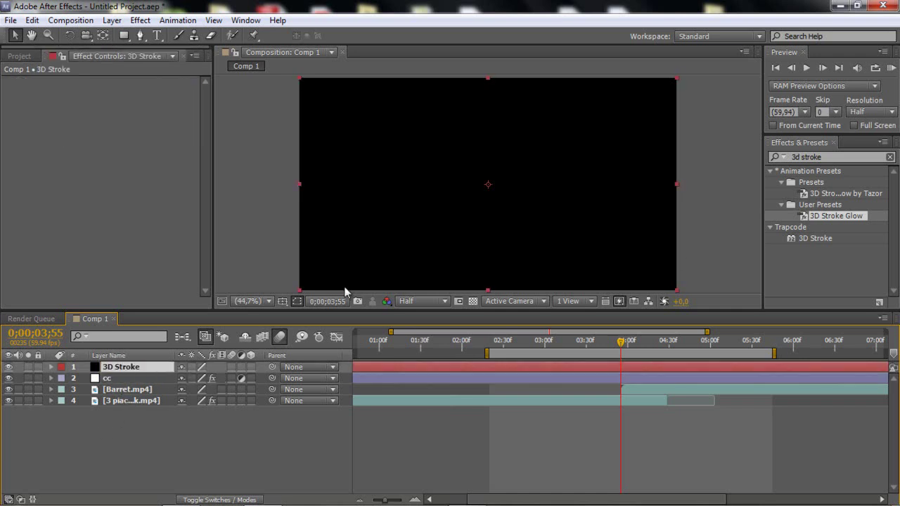
pyautogui.click(848, 159)
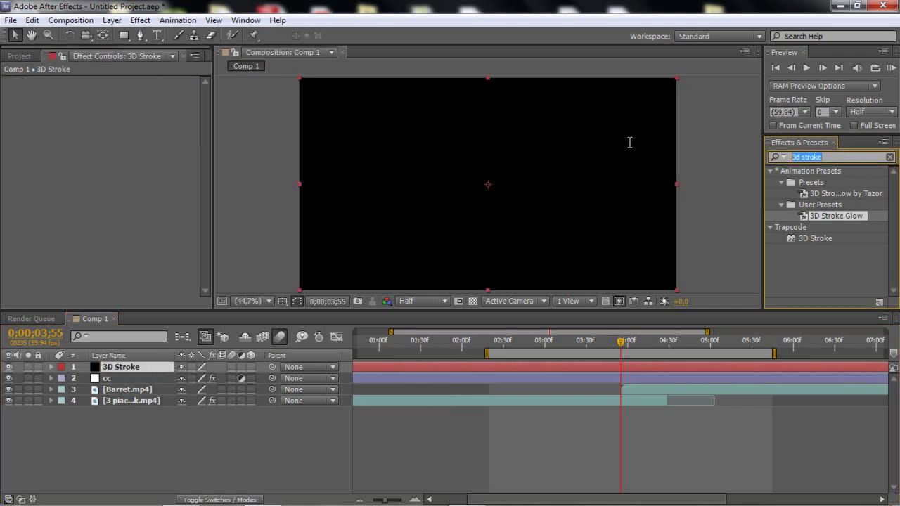
pyautogui.click(814, 239)
pyautogui.moveTo(814, 238)
pyautogui.mouseDown()
pyautogui.moveTo(548, 365)
pyautogui.moveTo(645, 387)
pyautogui.moveTo(648, 369)
pyautogui.mouseUp()
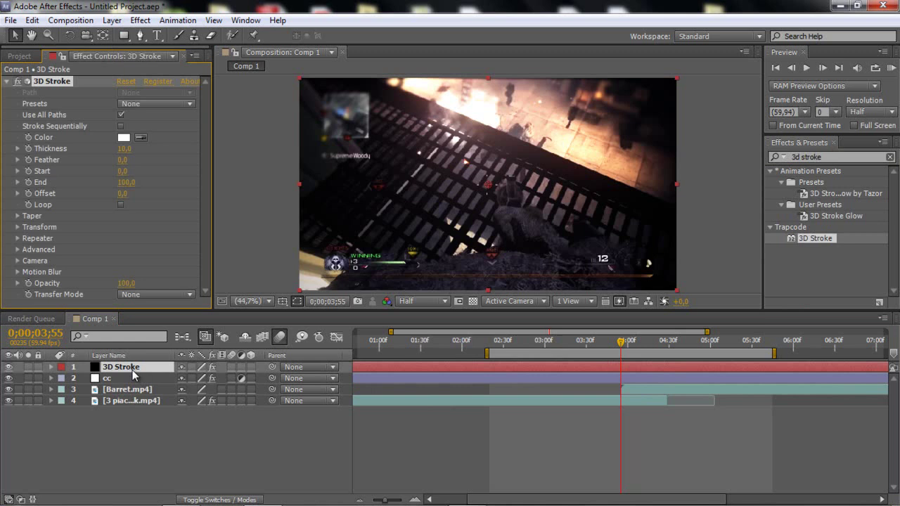
pyautogui.moveTo(135, 370); pyautogui.dragTo(135, 391)
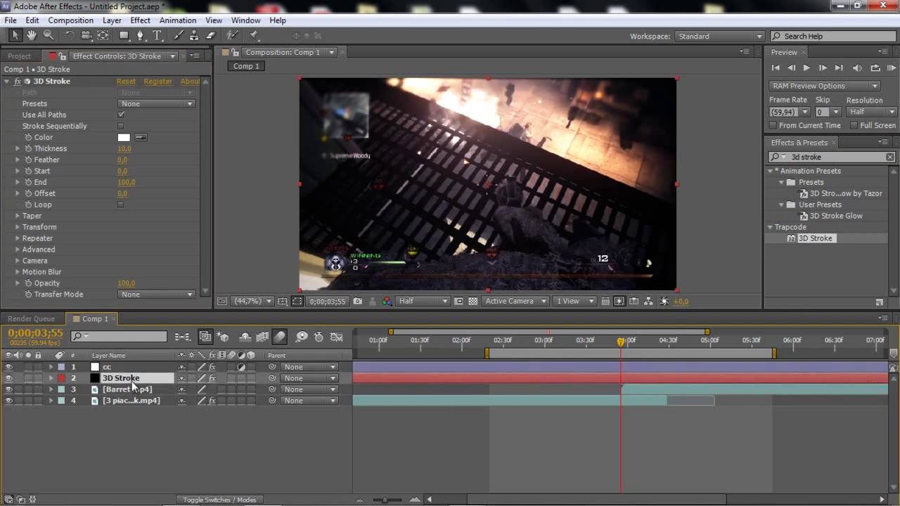
# Try the Gear shape 01, Lots of Circles, Random Circles and Rounded Hexagon presets, returning to Concentric Circles
pyautogui.click(142, 102)
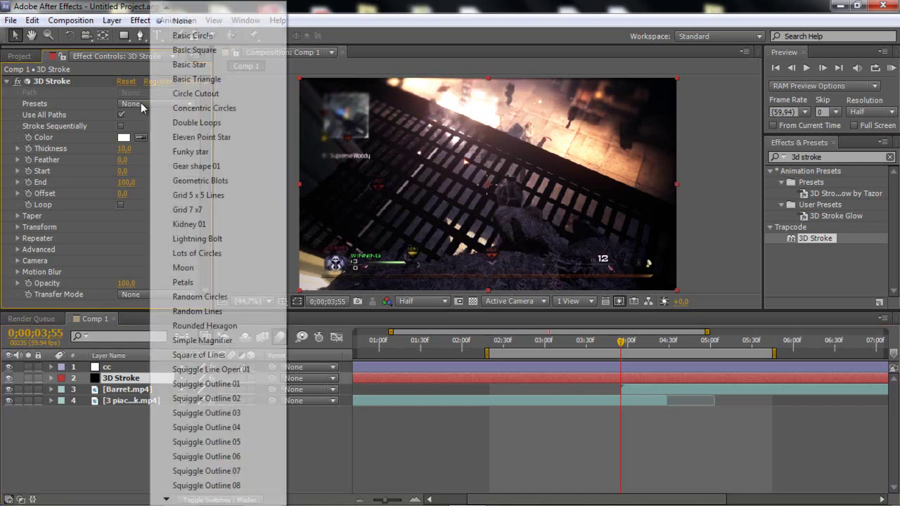
pyautogui.click(204, 166)
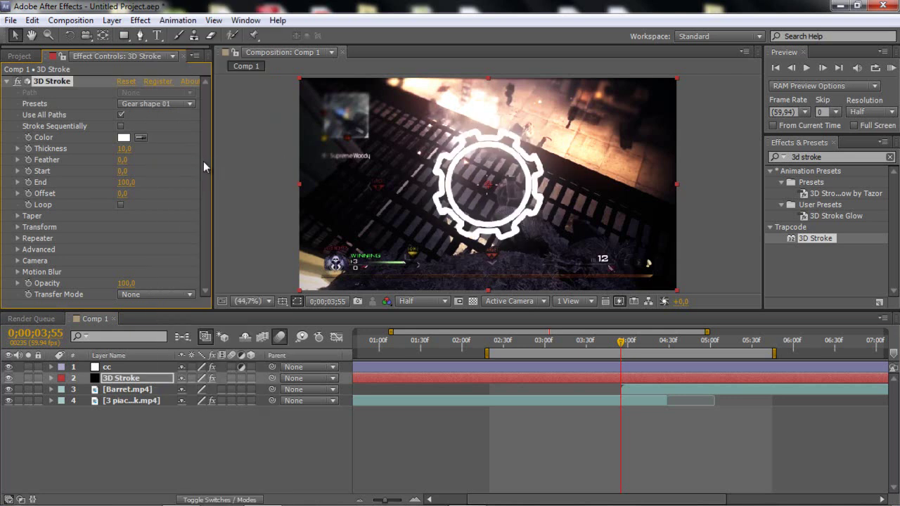
pyautogui.click(158, 104)
pyautogui.click(204, 254)
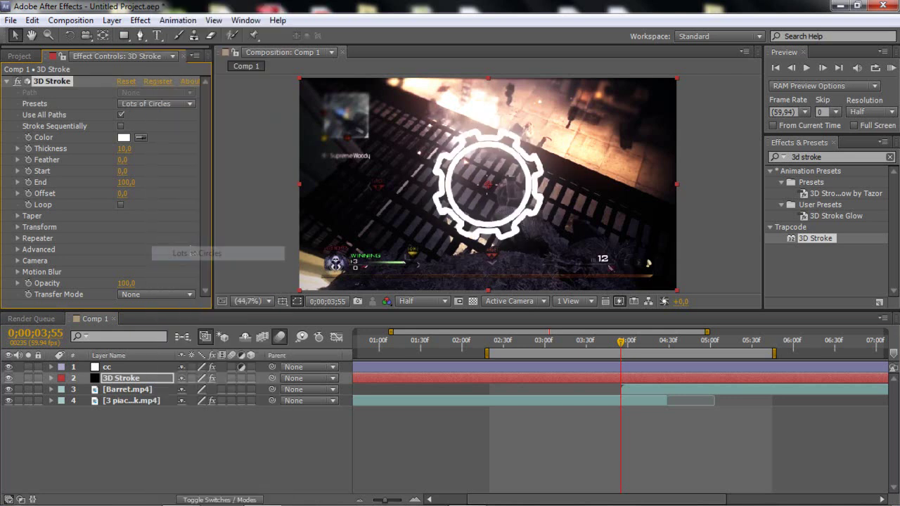
pyautogui.click(169, 103)
pyautogui.click(200, 301)
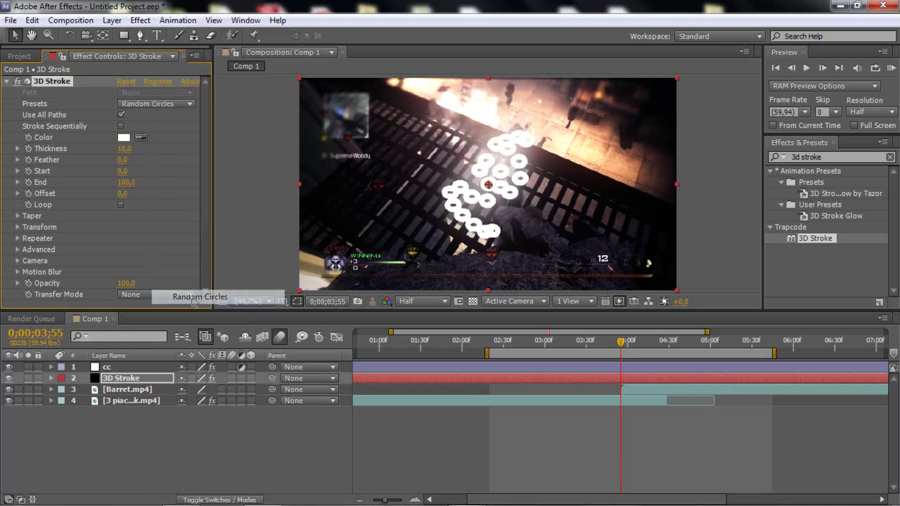
pyautogui.click(158, 104)
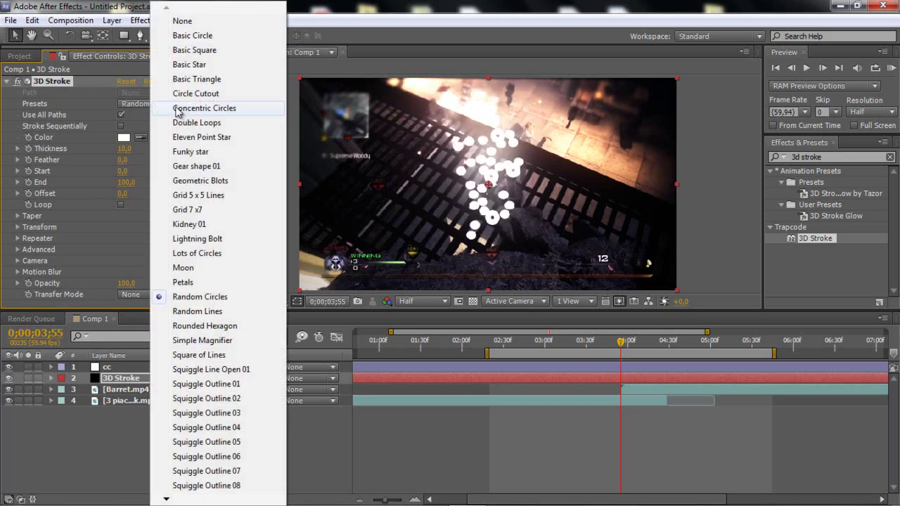
pyautogui.click(186, 325)
pyautogui.click(171, 108)
pyautogui.click(204, 195)
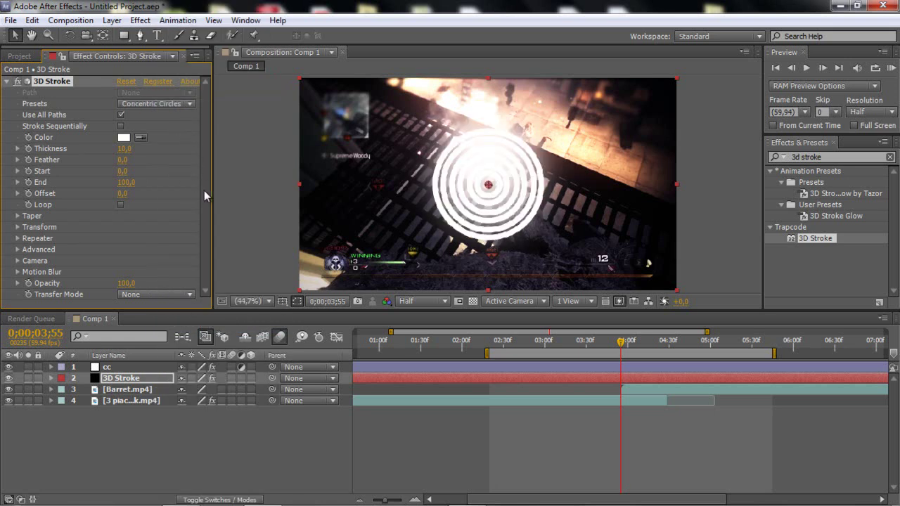
# Choose Squiggle Outline 02 as the 3D Stroke preset shape
pyautogui.click(156, 105)
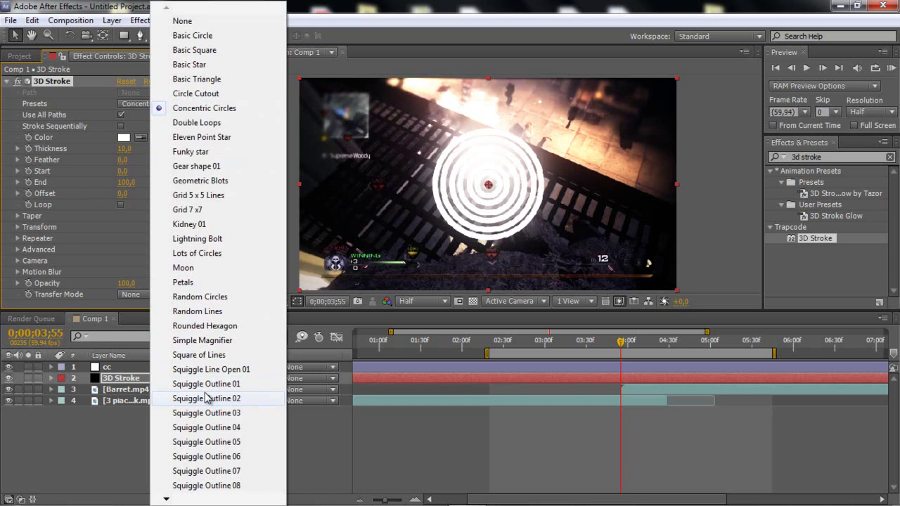
pyautogui.click(208, 400)
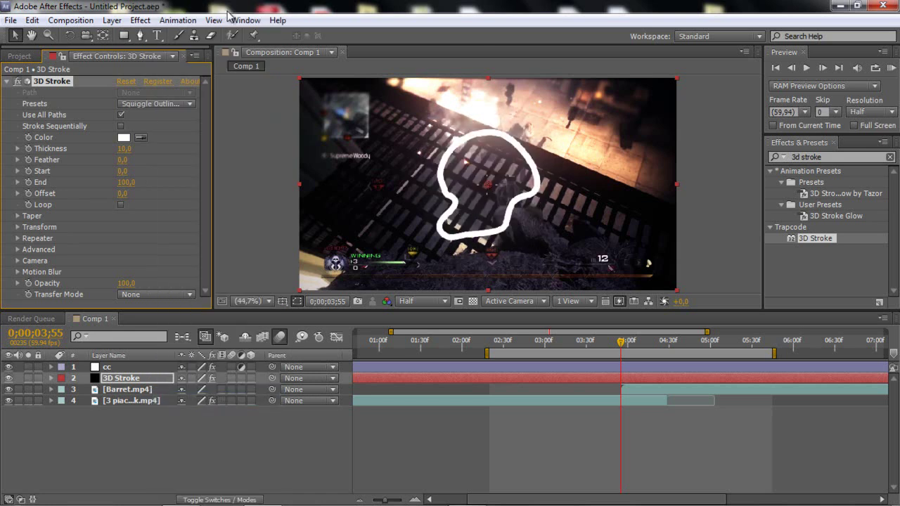
pyautogui.click(156, 104)
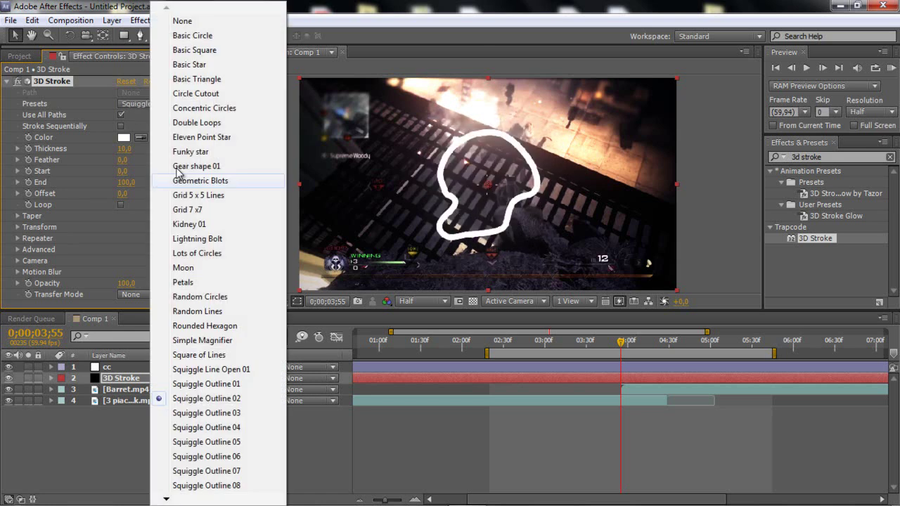
pyautogui.click(209, 413)
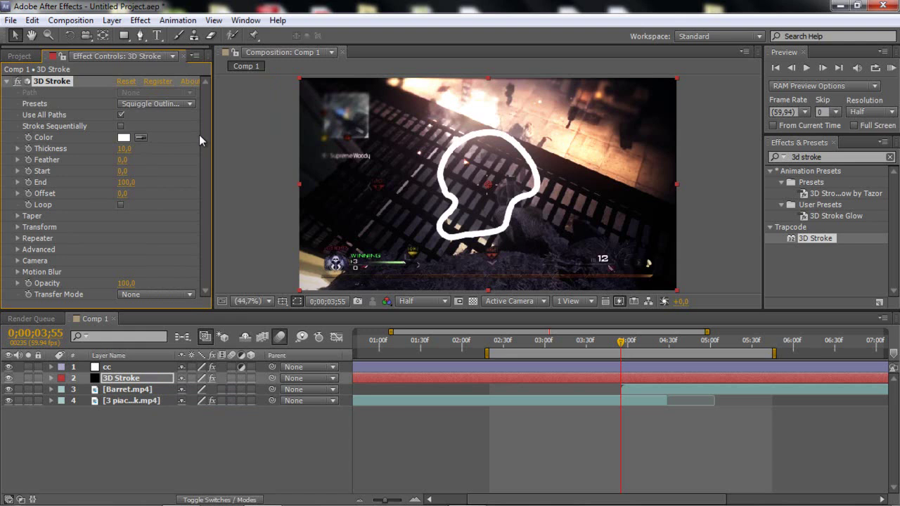
pyautogui.click(156, 104)
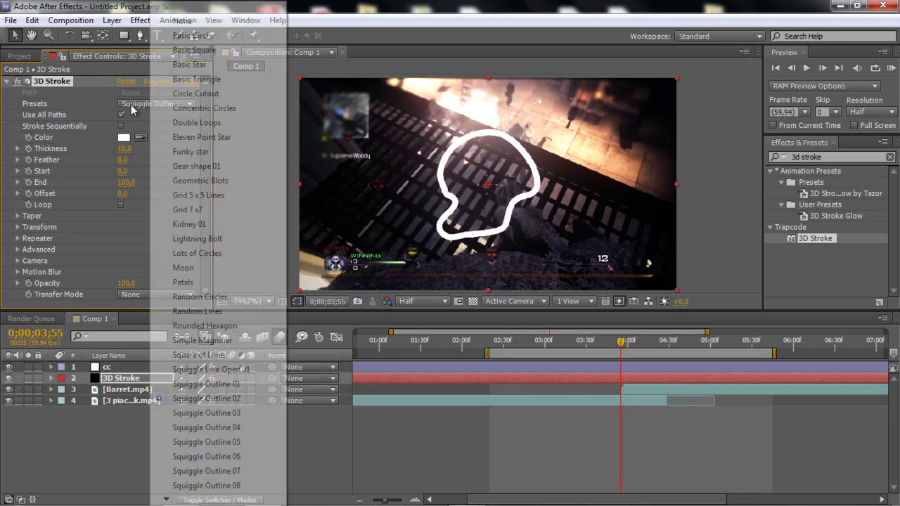
pyautogui.click(137, 129)
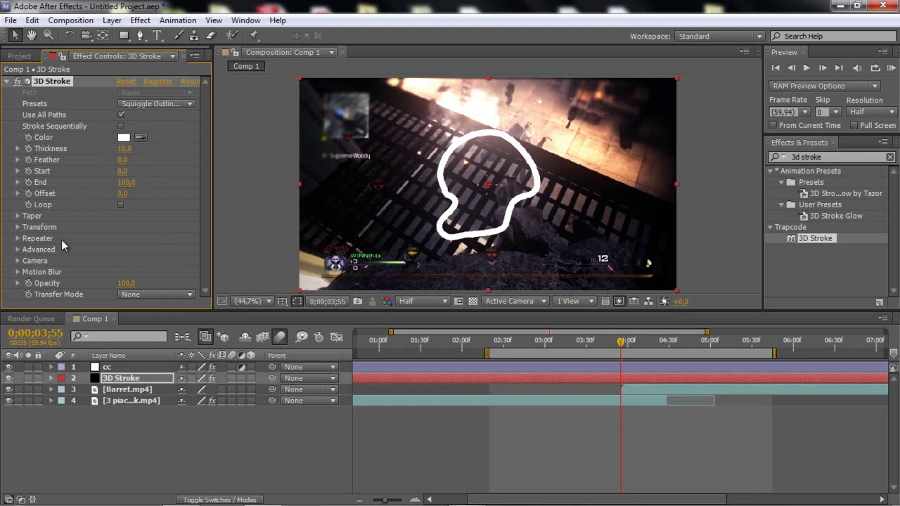
# Raise the 3D Stroke camera Zoom to 1003,6 and enable Taper
pyautogui.click(18, 260)
pyautogui.scroll(-3, 57, 257)
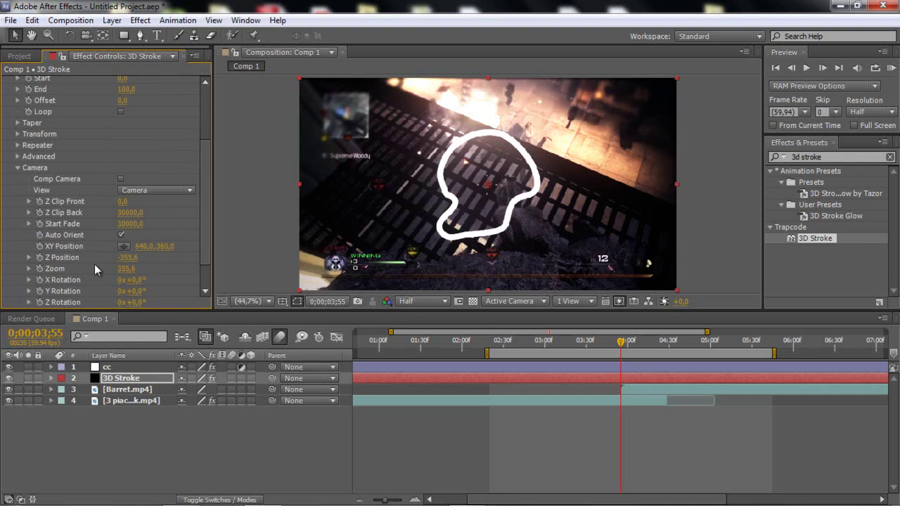
pyautogui.moveTo(130, 275); pyautogui.dragTo(342, 275)
pyautogui.moveTo(125, 268); pyautogui.dragTo(148, 267)
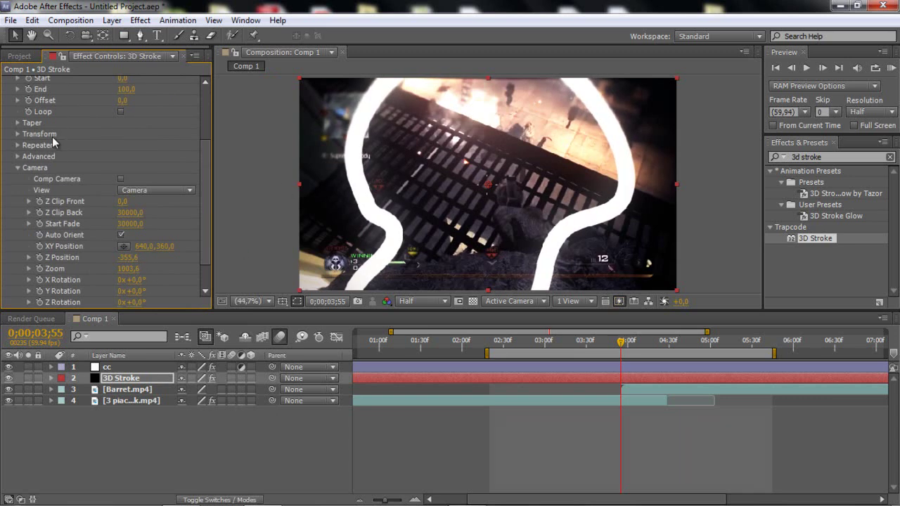
pyautogui.scroll(3, 57, 148)
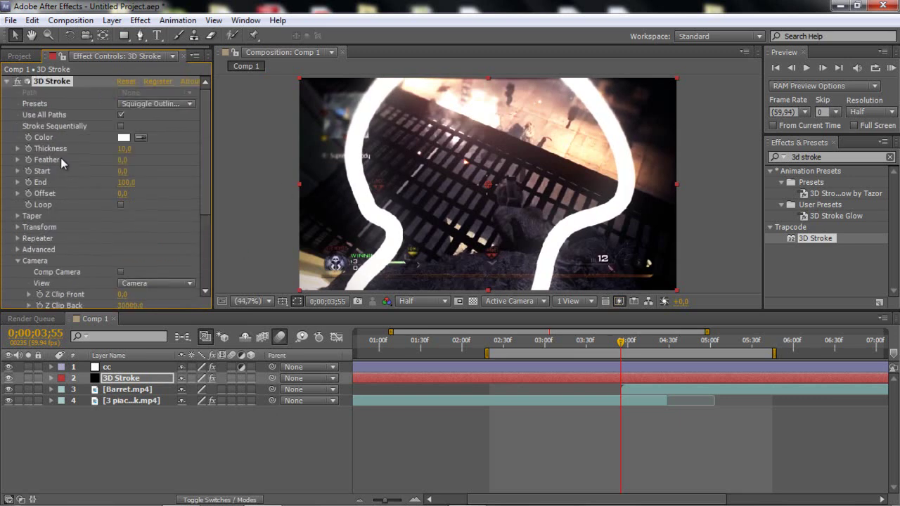
pyautogui.click(18, 262)
pyautogui.click(18, 217)
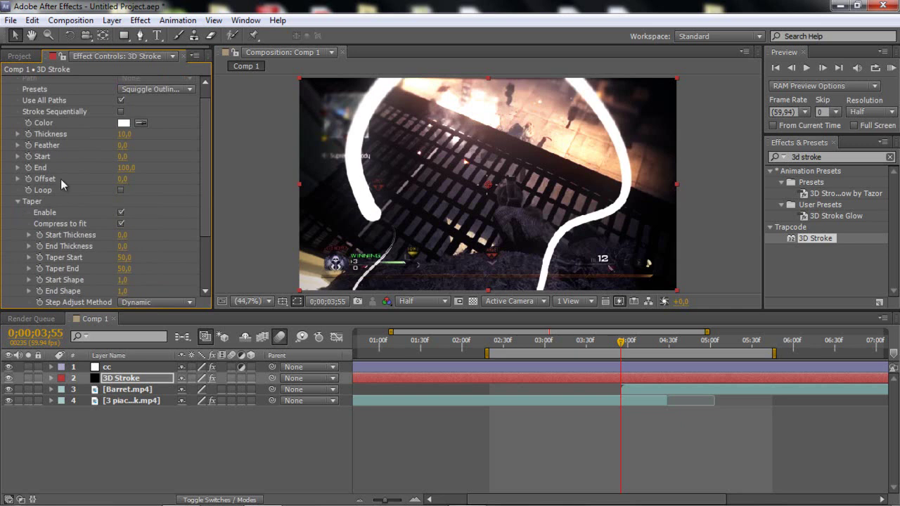
pyautogui.click(18, 203)
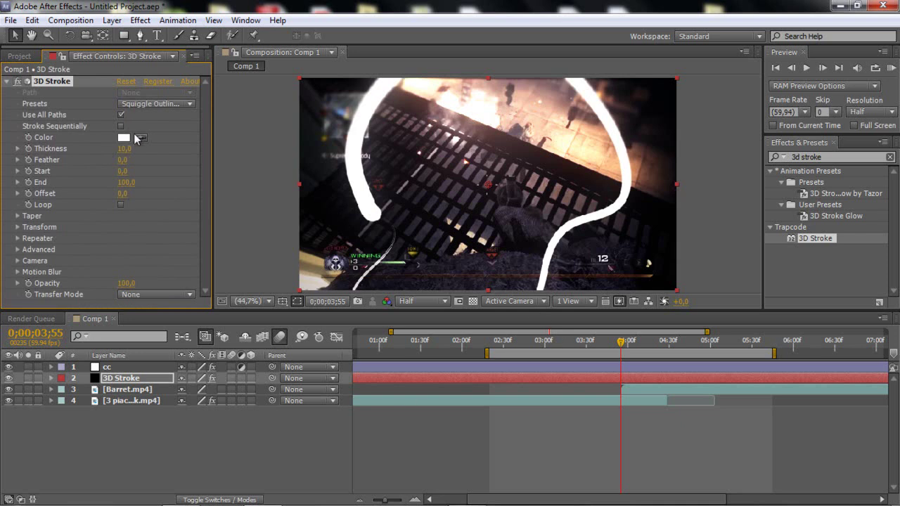
# Set the stroke colour to bright cyan (00FFFC)
pyautogui.click(126, 141)
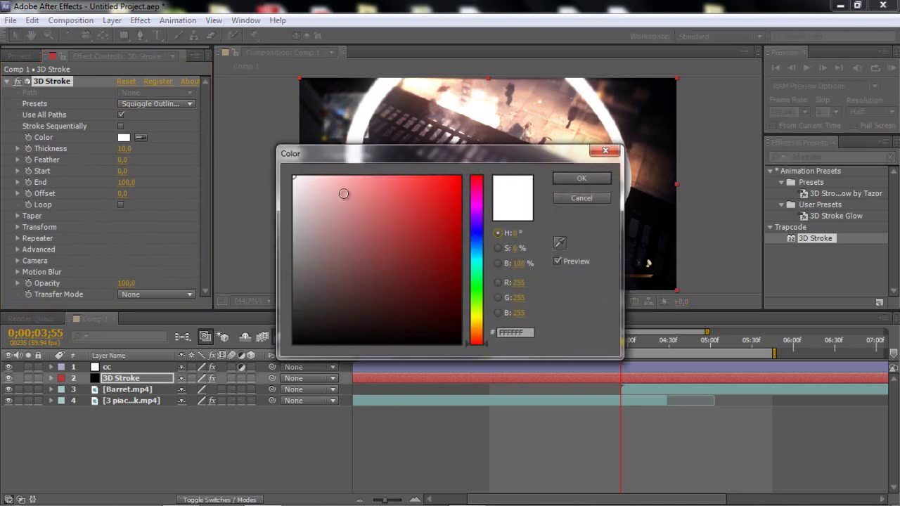
pyautogui.click(476, 267)
pyautogui.moveTo(421, 213); pyautogui.dragTo(560, 45)
pyautogui.click(479, 260)
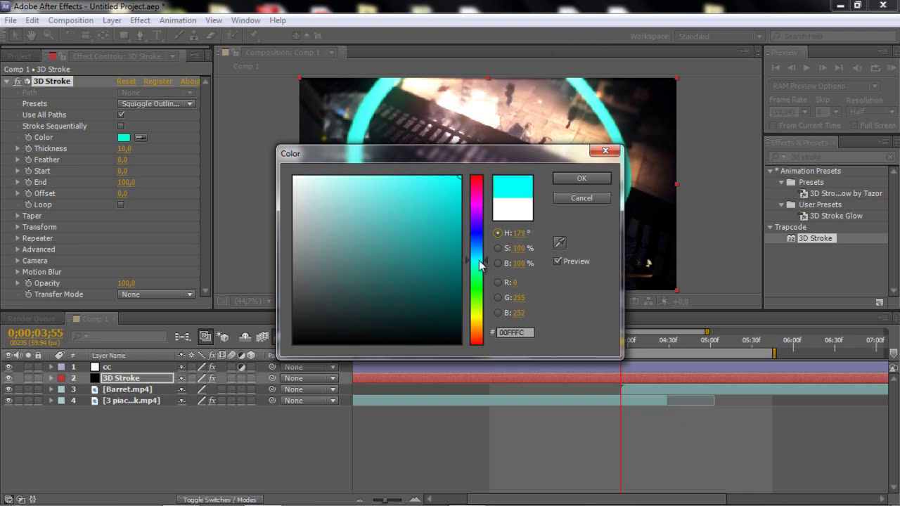
pyautogui.click(601, 178)
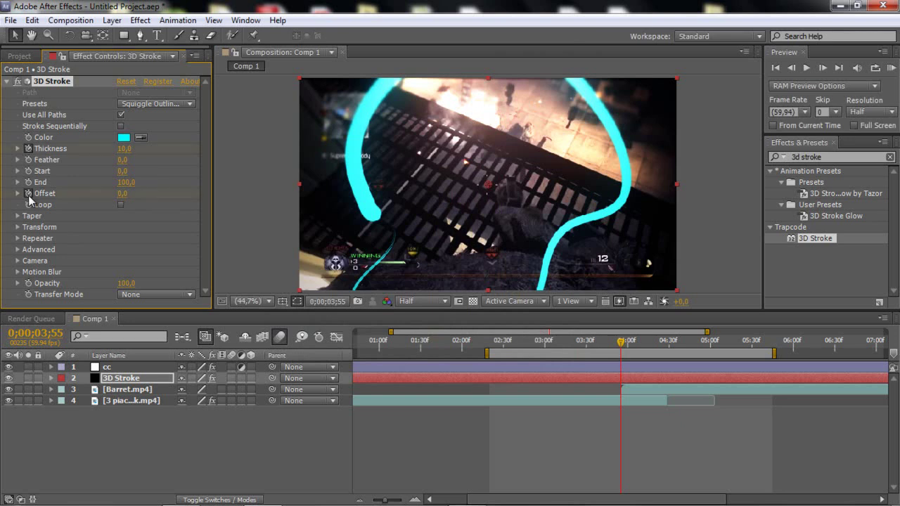
# Zoom the timeline to show 0–8 seconds and reveal the 3D Stroke layer's keyframed properties with U
pyautogui.click(401, 499)
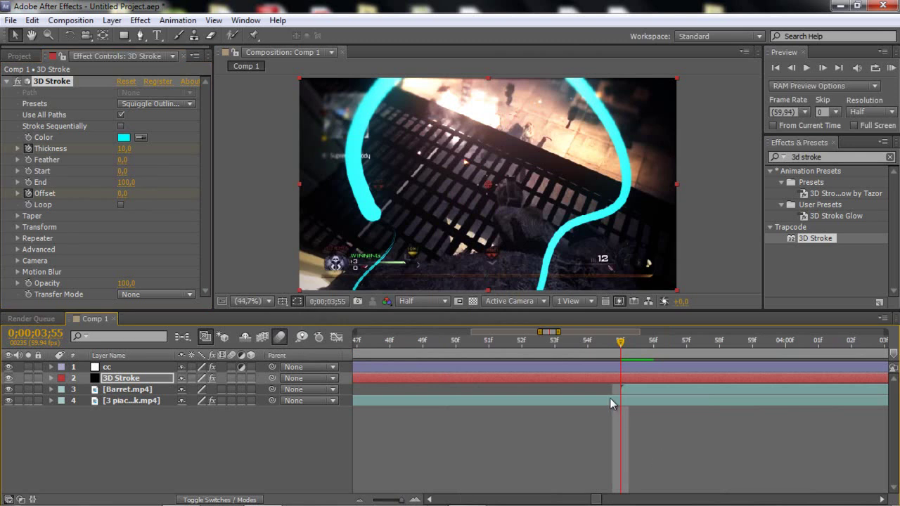
pyautogui.moveTo(392, 498); pyautogui.dragTo(379, 500)
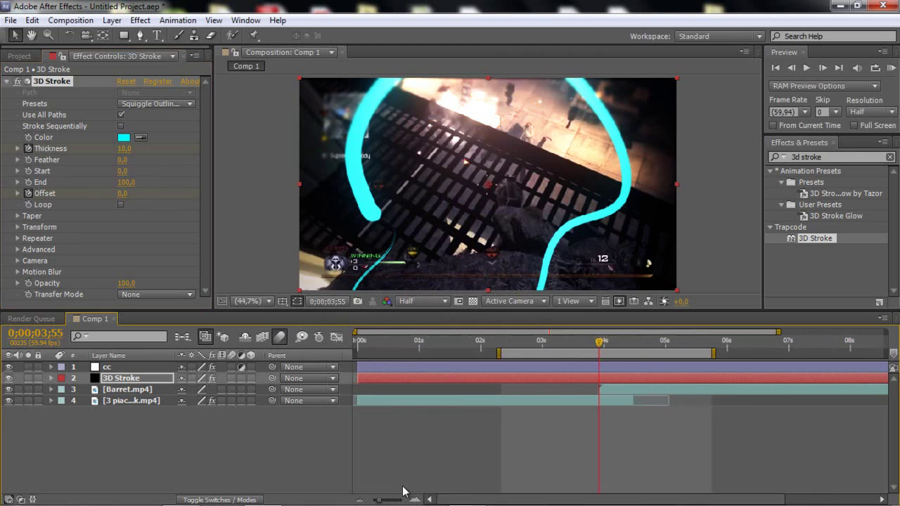
pyautogui.press('u')
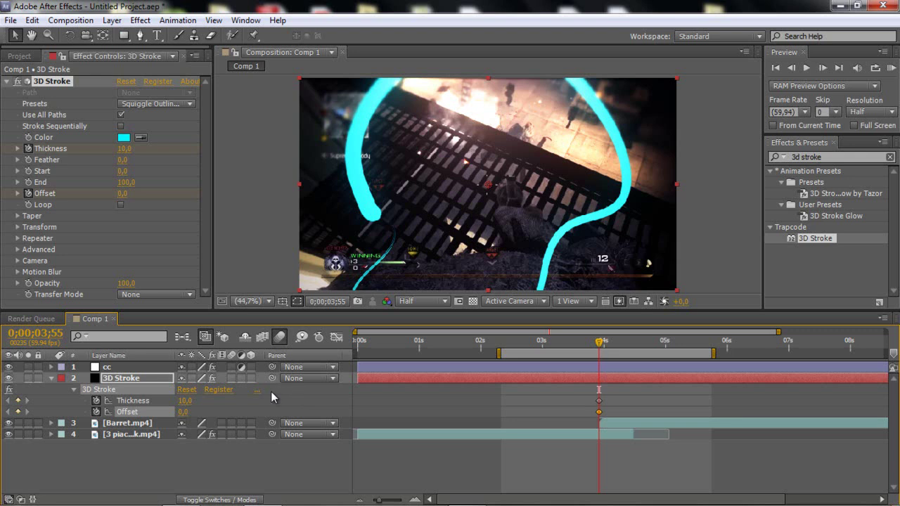
# Raise Thickness to 209,6 at 0;00;03;55, hide the cc layer, and step back 20 frames
pyautogui.moveTo(185, 401)
pyautogui.mouseDown()
pyautogui.moveTo(393, 366)
pyautogui.moveTo(562, 320)
pyautogui.moveTo(524, 321)
pyautogui.mouseUp()
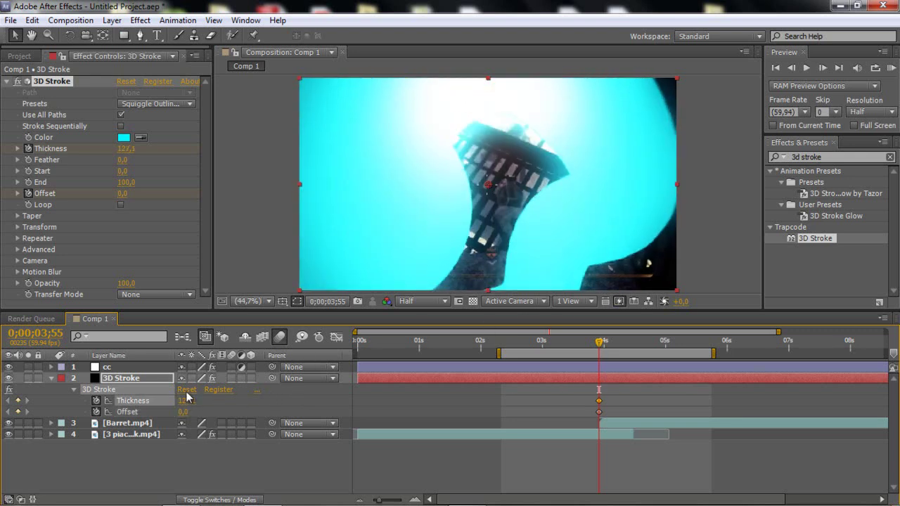
pyautogui.moveTo(185, 401); pyautogui.dragTo(722, 393)
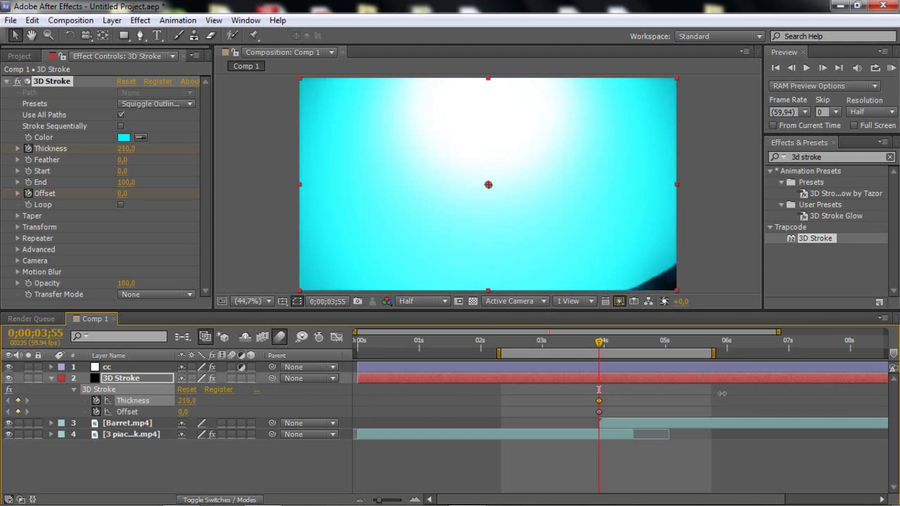
pyautogui.click(9, 367)
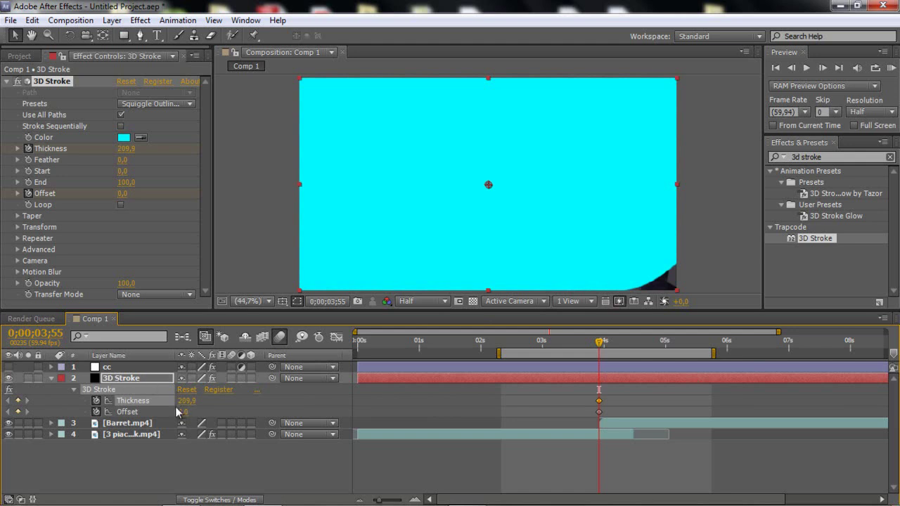
pyautogui.moveTo(181, 400)
pyautogui.mouseDown()
pyautogui.moveTo(170, 401)
pyautogui.moveTo(201, 392)
pyautogui.moveTo(175, 396)
pyautogui.mouseUp()
pyautogui.hotkey('shift', 'pageup')
pyautogui.hotkey('shift', 'pageup')
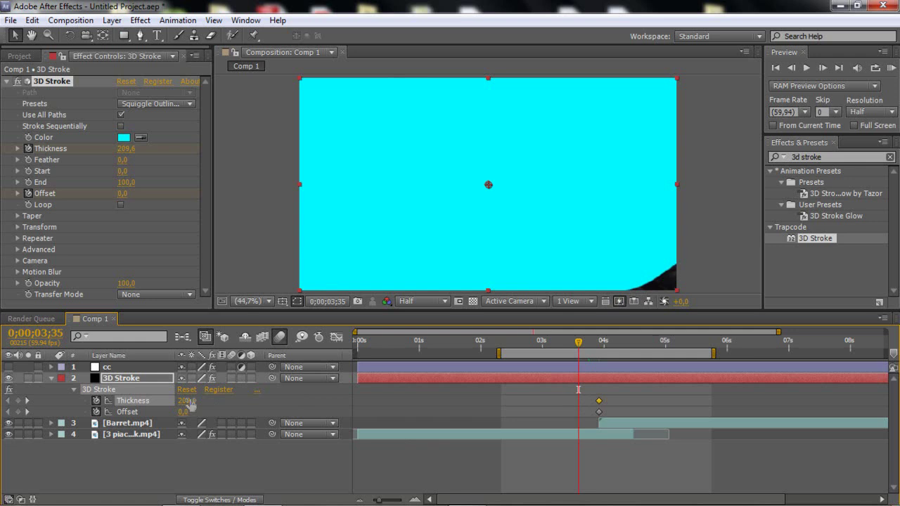
# Keyframe Thickness 10 and Offset -100 at 0;00;03;35
pyautogui.click(187, 401)
pyautogui.press('Return')
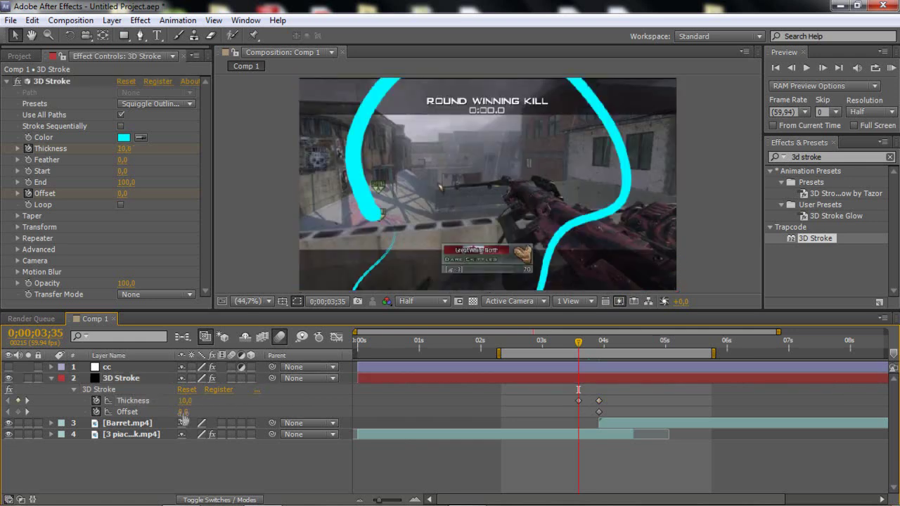
pyautogui.click(182, 412)
pyautogui.write('-100')
pyautogui.press('Return')
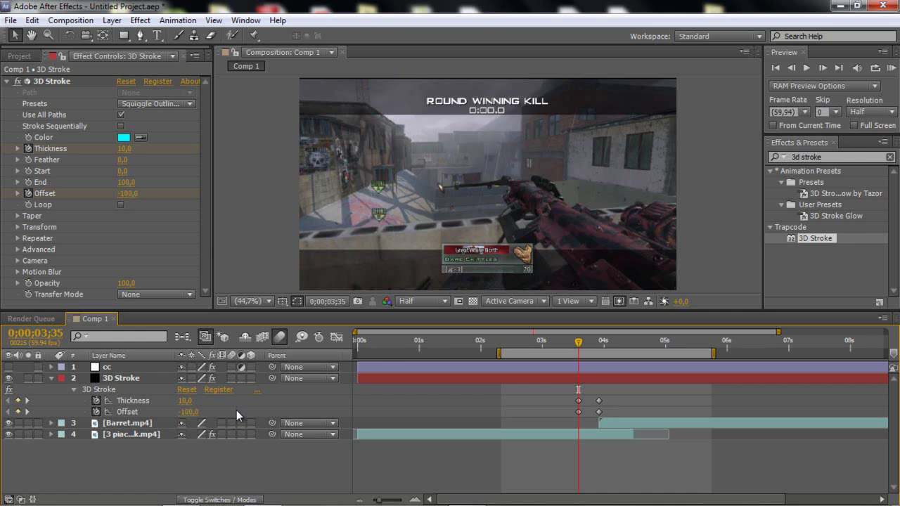
# Move to 0;00;04;15 and keyframe Thickness 10 and Offset 100
pyautogui.click(27, 412)
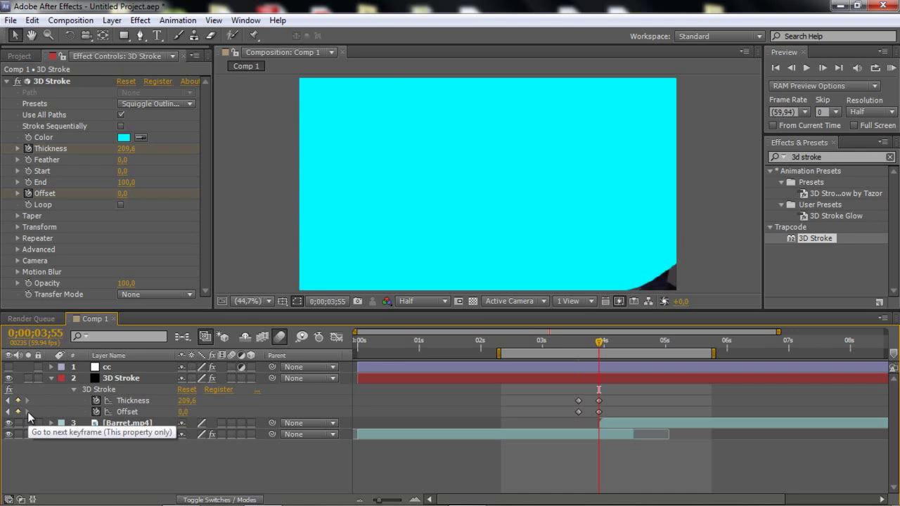
pyautogui.press('space')
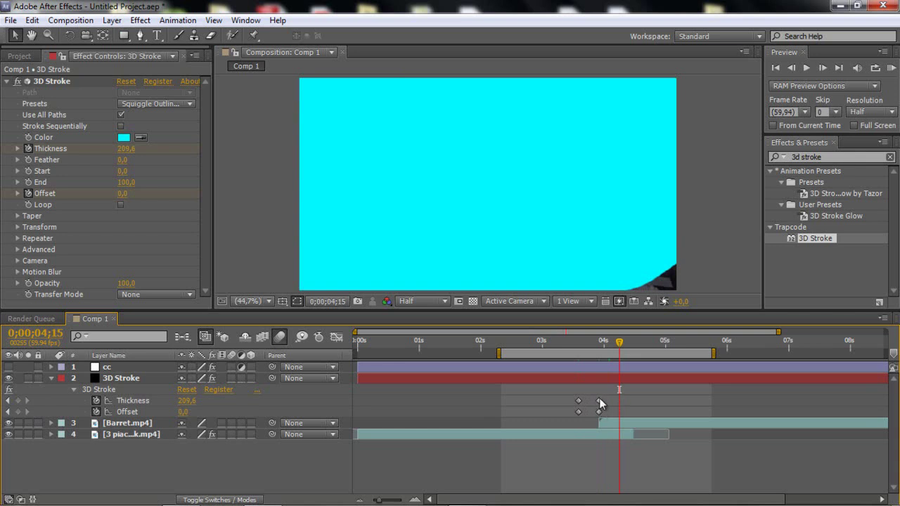
pyautogui.click(187, 400)
pyautogui.press('Return')
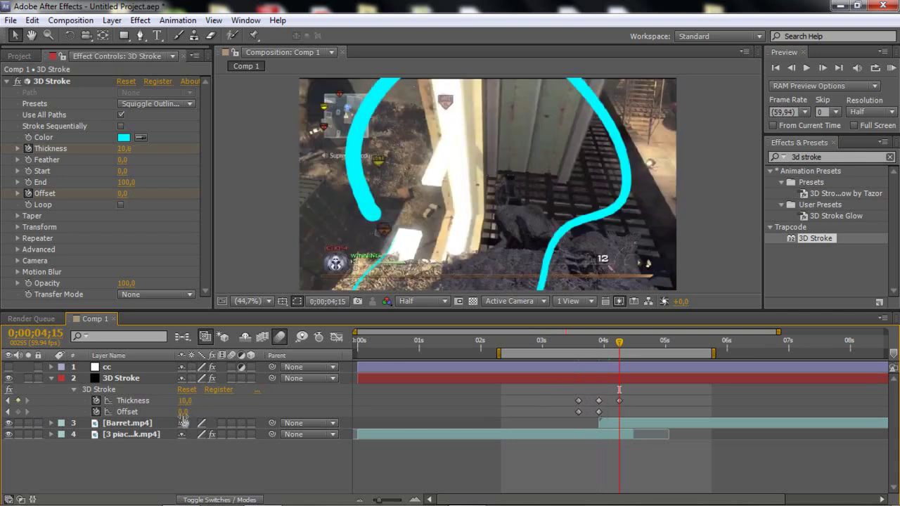
pyautogui.click(185, 411)
pyautogui.press('Return')
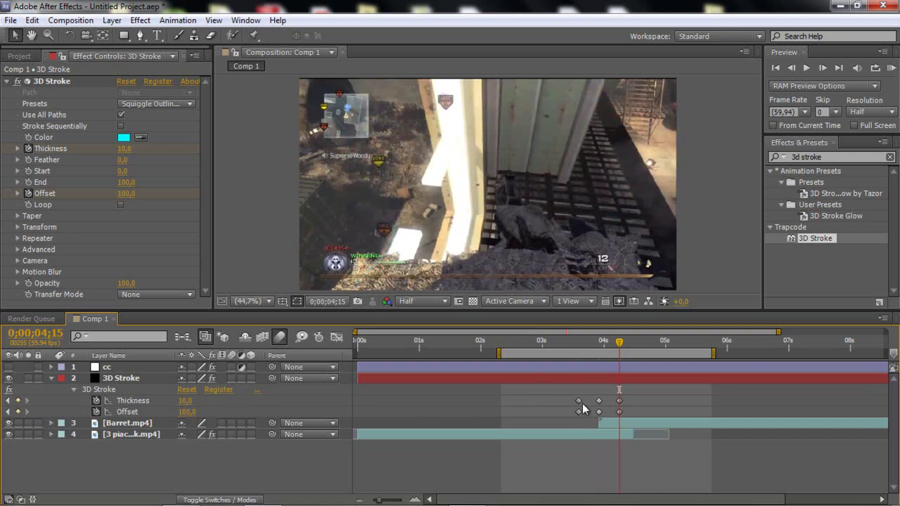
# Lower the 3;55 Thickness keyframe to 197,6 and marquee-select all six Thickness and Offset keyframes
pyautogui.moveTo(575, 344)
pyautogui.mouseDown()
pyautogui.moveTo(612, 342)
pyautogui.moveTo(598, 343)
pyautogui.moveTo(598, 331)
pyautogui.moveTo(614, 330)
pyautogui.moveTo(577, 328)
pyautogui.moveTo(611, 321)
pyautogui.moveTo(582, 318)
pyautogui.moveTo(582, 343)
pyautogui.moveTo(599, 345)
pyautogui.mouseUp()
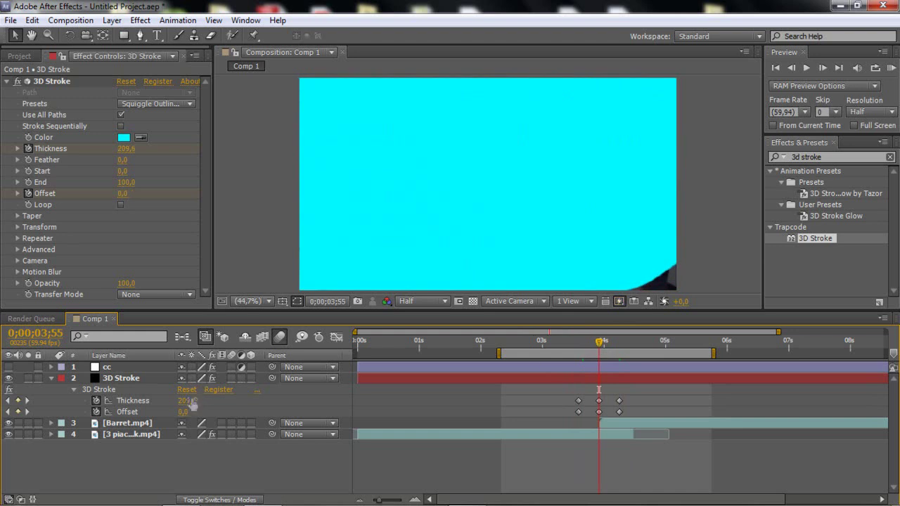
pyautogui.moveTo(187, 401); pyautogui.dragTo(180, 401)
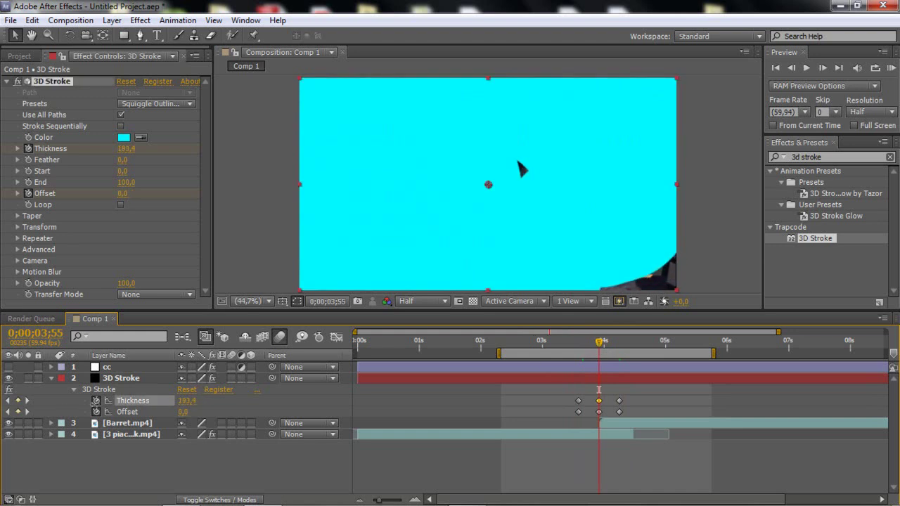
pyautogui.moveTo(180, 401); pyautogui.dragTo(156, 416)
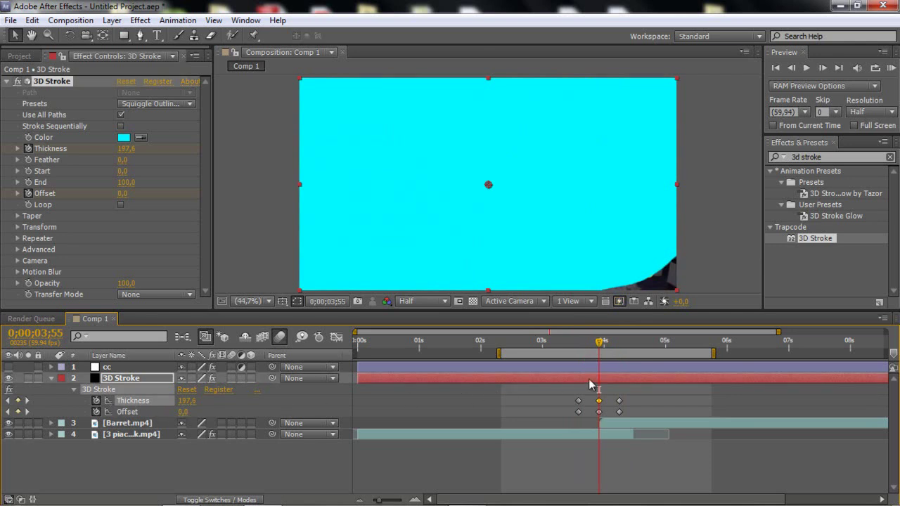
pyautogui.moveTo(643, 395); pyautogui.dragTo(562, 414)
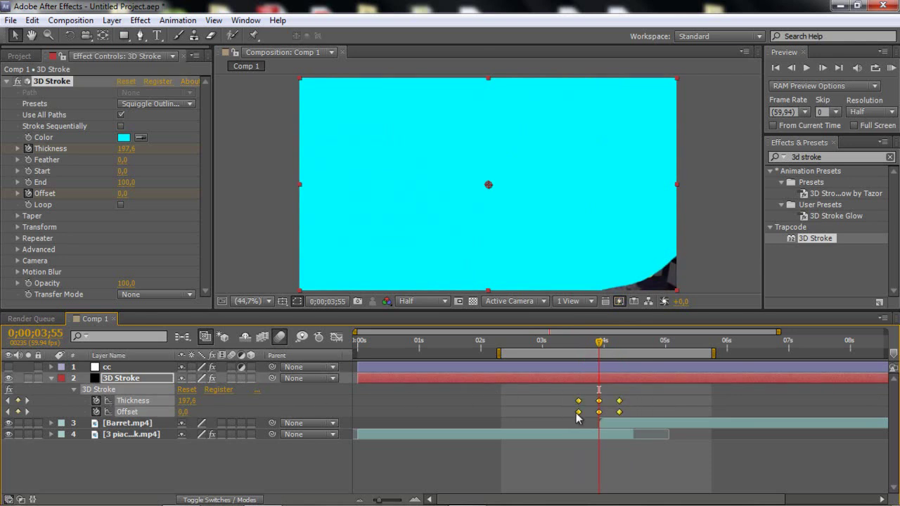
# Apply Easy Ease to the selected Thickness and Offset keyframes and scrub to preview
pyautogui.rightClick(578, 414)
pyautogui.moveTo(636, 405)
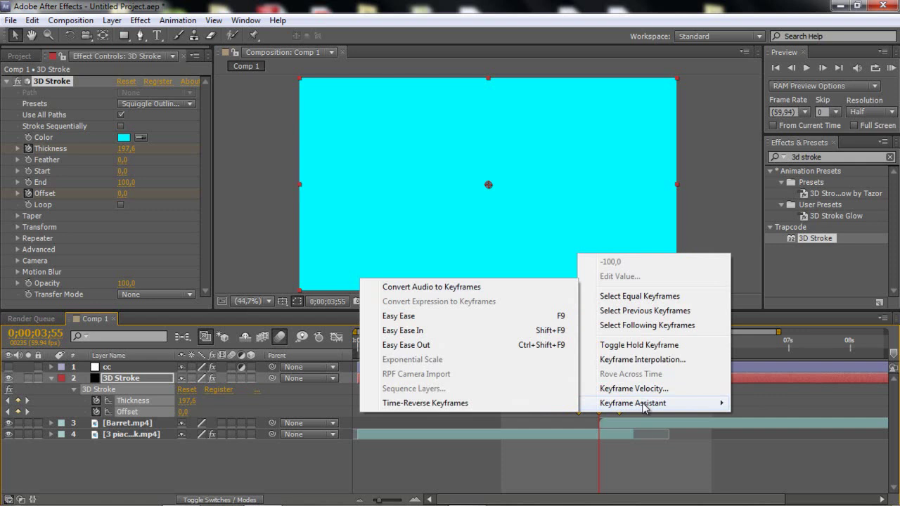
pyautogui.click(422, 315)
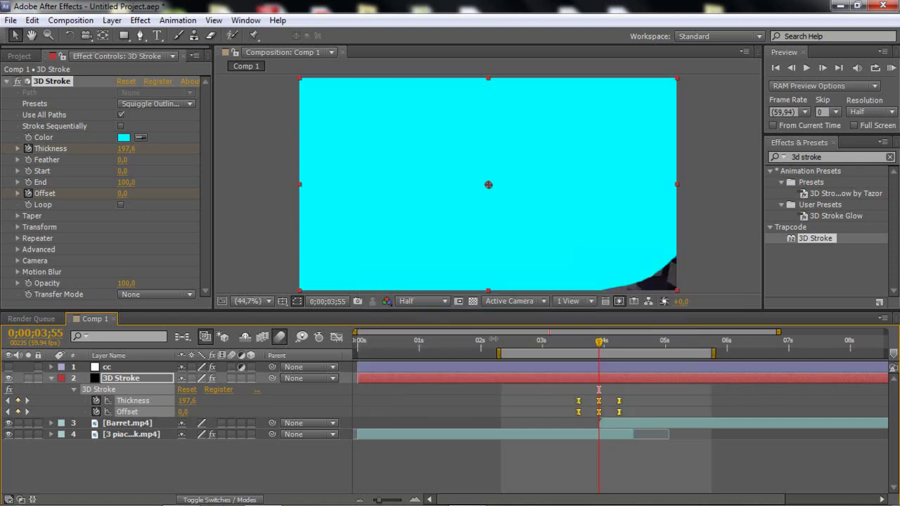
pyautogui.moveTo(585, 344); pyautogui.dragTo(643, 345)
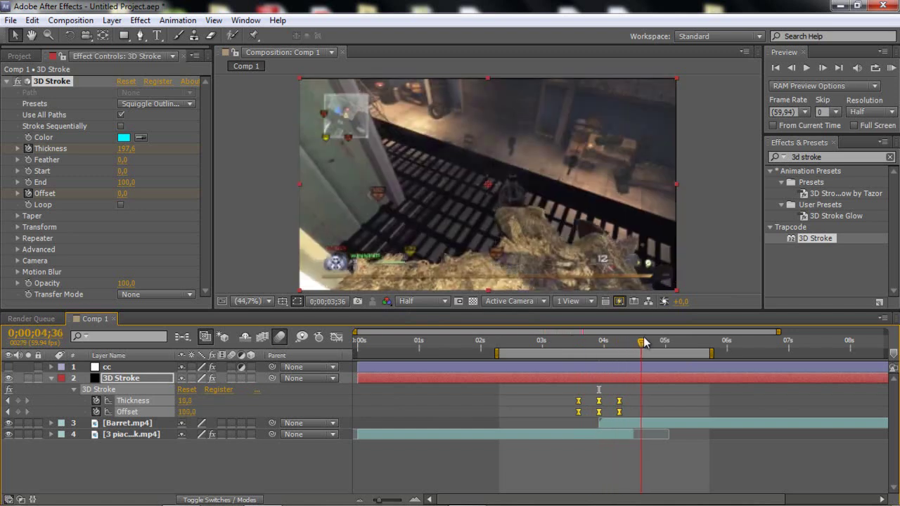
# Turn on motion blur for the 3D Stroke layer and review the transition frames
pyautogui.click(625, 380)
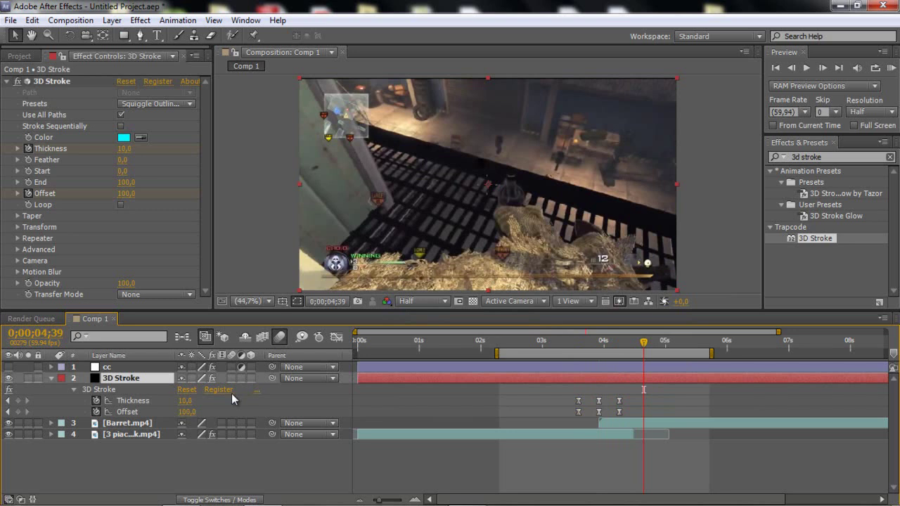
pyautogui.click(232, 377)
pyautogui.moveTo(578, 341)
pyautogui.mouseDown()
pyautogui.moveTo(625, 341)
pyautogui.moveTo(590, 355)
pyautogui.moveTo(618, 356)
pyautogui.moveTo(598, 344)
pyautogui.mouseUp()
pyautogui.click(50, 378)
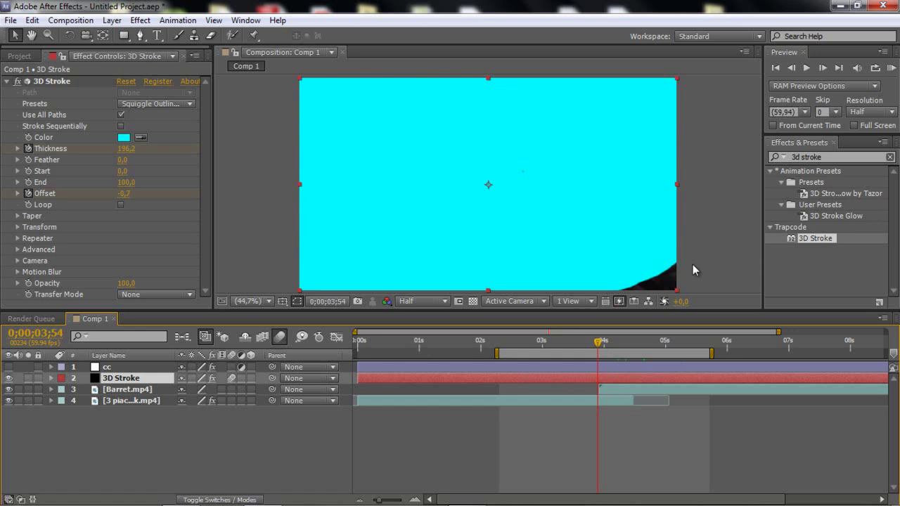
# Apply the 3D Stroke Glow preset to the 3D Stroke layer and collapse its glow effects
pyautogui.click(830, 217)
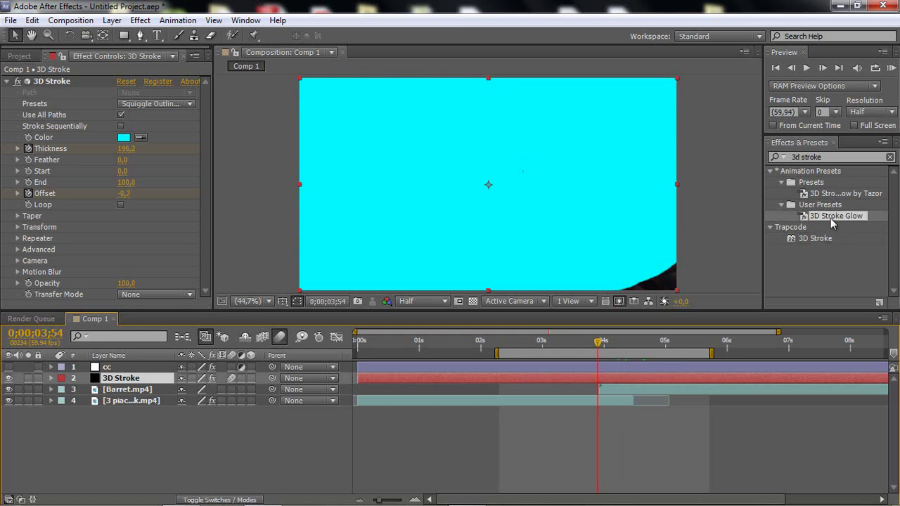
pyautogui.moveTo(831, 220); pyautogui.dragTo(603, 378)
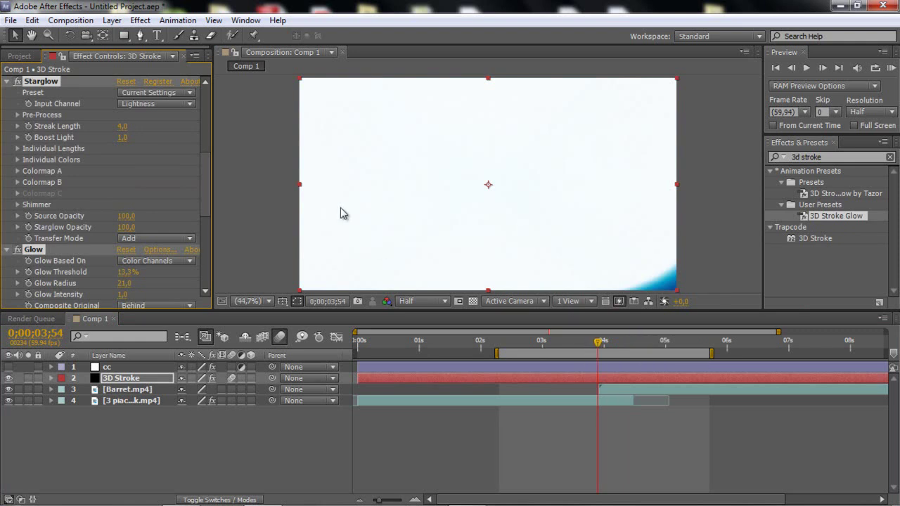
pyautogui.click(7, 81)
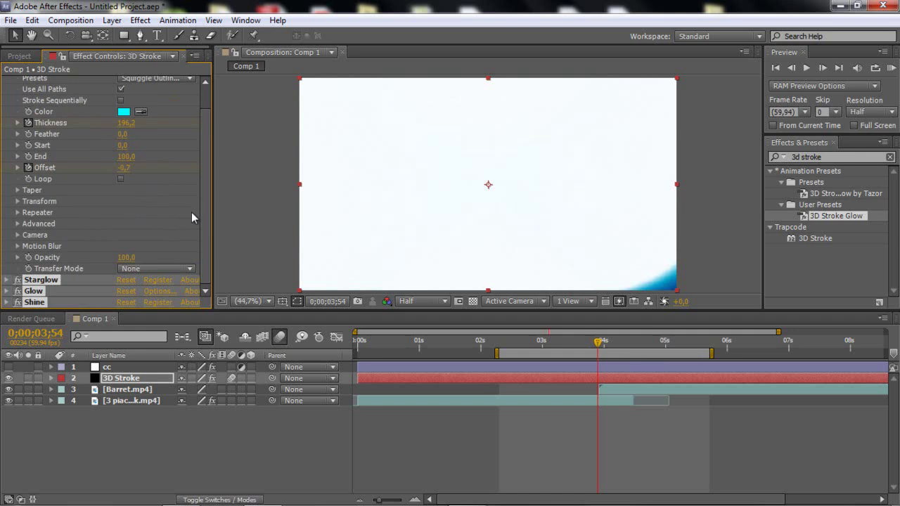
pyautogui.click(189, 241)
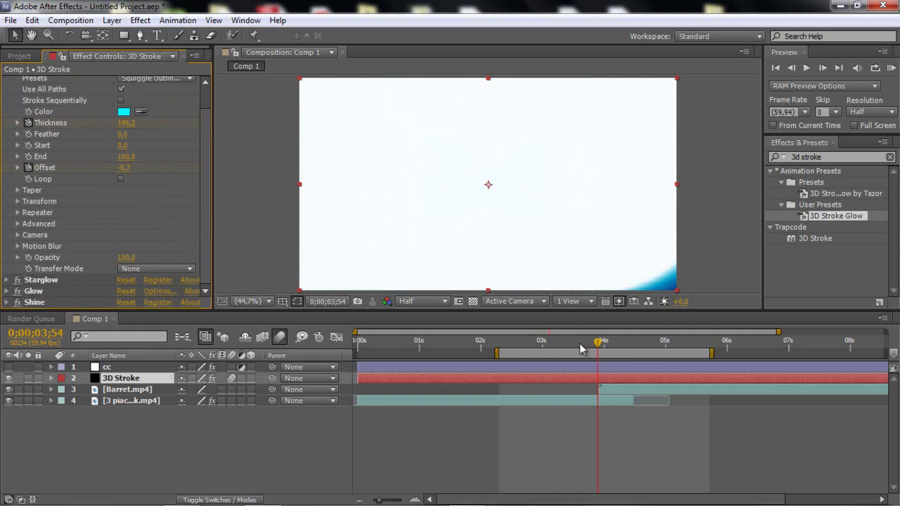
# Turn the cc layer back on and scrub into the transition to view the blue stroke
pyautogui.moveTo(598, 342)
pyautogui.mouseDown()
pyautogui.moveTo(569, 343)
pyautogui.moveTo(614, 342)
pyautogui.mouseUp()
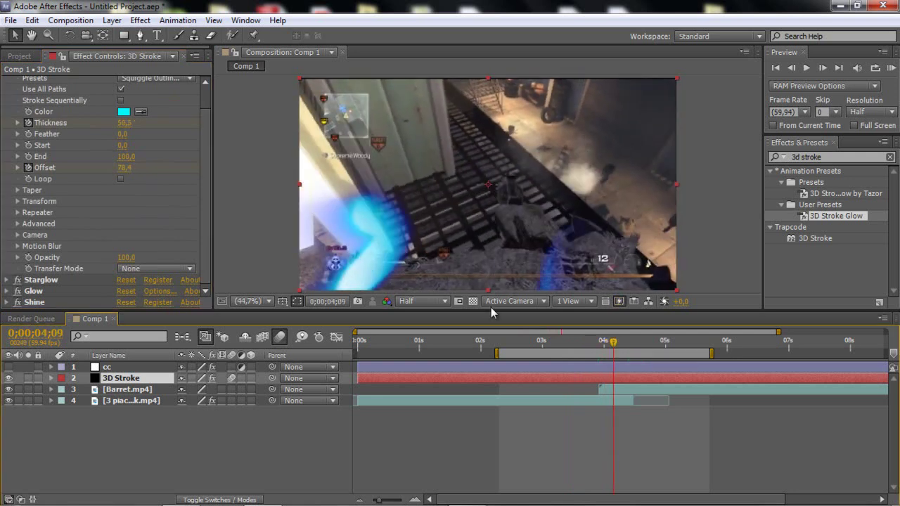
pyautogui.click(9, 367)
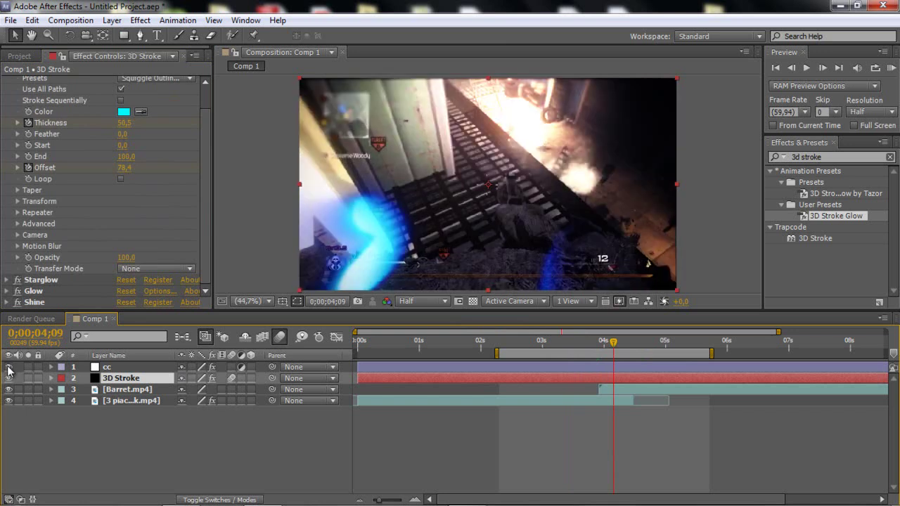
pyautogui.moveTo(593, 343)
pyautogui.mouseDown()
pyautogui.moveTo(582, 344)
pyautogui.moveTo(603, 342)
pyautogui.mouseUp()
pyautogui.moveTo(607, 343); pyautogui.dragTo(613, 345)
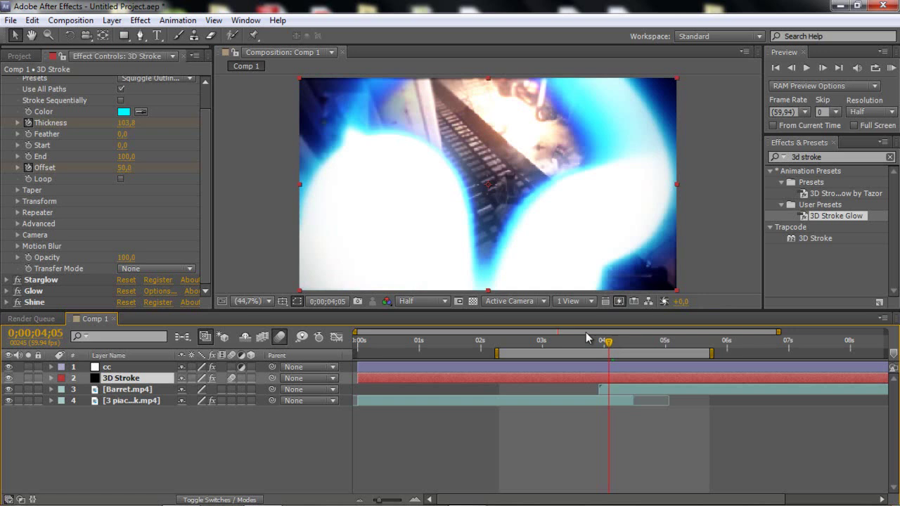
# Set Shine's Transfer Mode to Add, then scrub the frames around the white-out
pyautogui.click(7, 302)
pyautogui.scroll(-3, 25, 280)
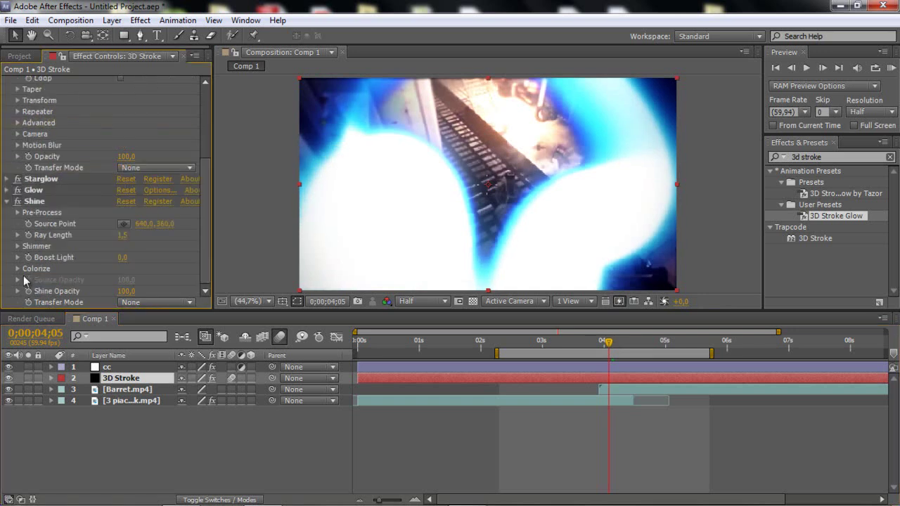
pyautogui.click(156, 303)
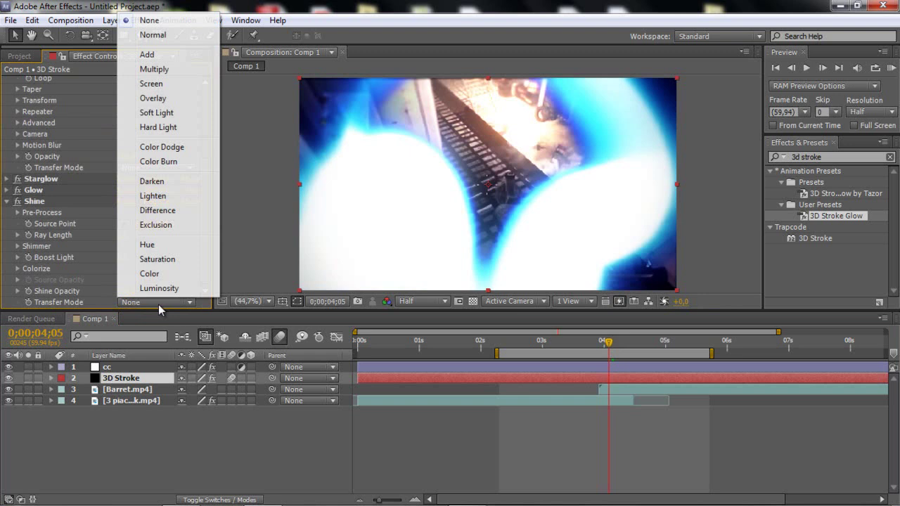
pyautogui.click(150, 58)
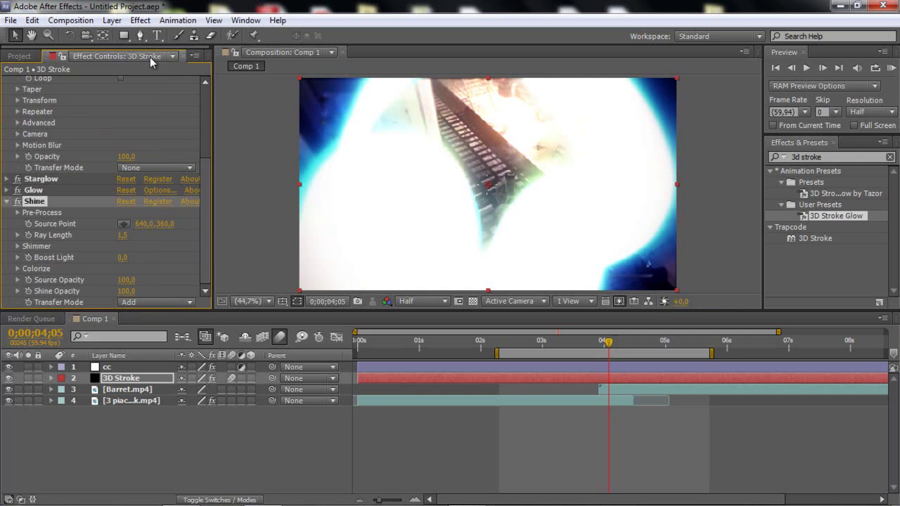
pyautogui.click(7, 203)
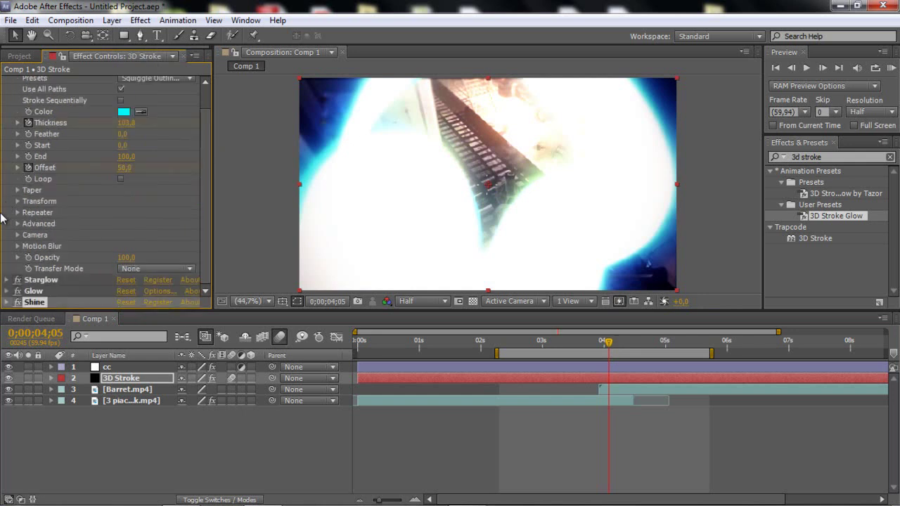
pyautogui.click(598, 345)
pyautogui.moveTo(599, 344); pyautogui.dragTo(619, 341)
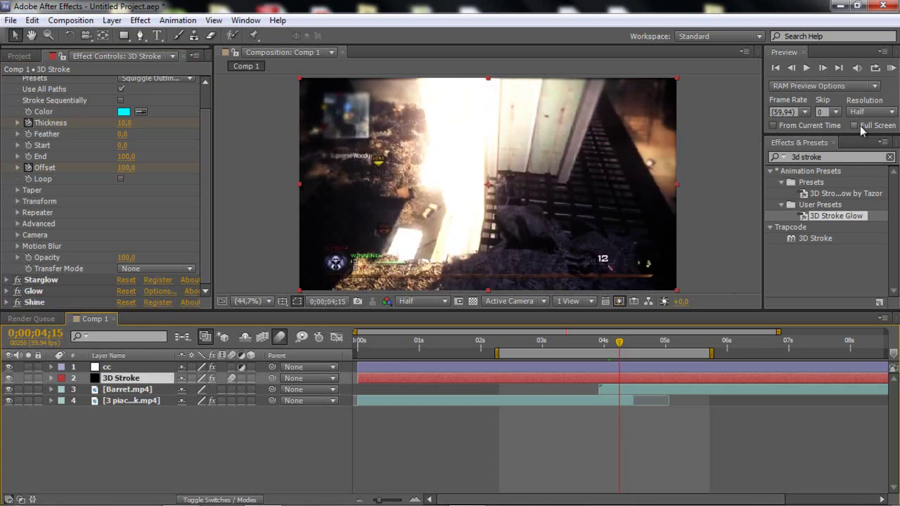
# RAM-preview the glowing transition from 0;00;03;52, then reopen Shine's settings and inspect around 0;00;04;10
pyautogui.click(891, 67)
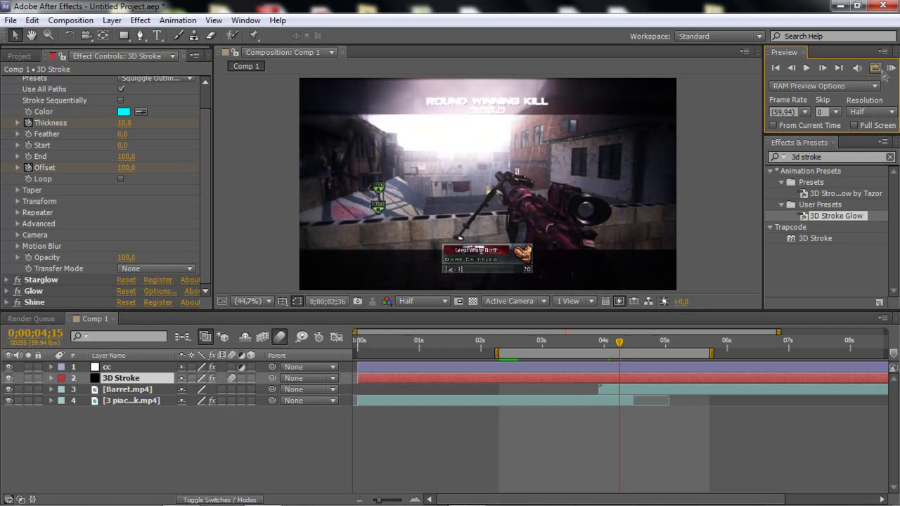
pyautogui.click(595, 341)
pyautogui.press('space')
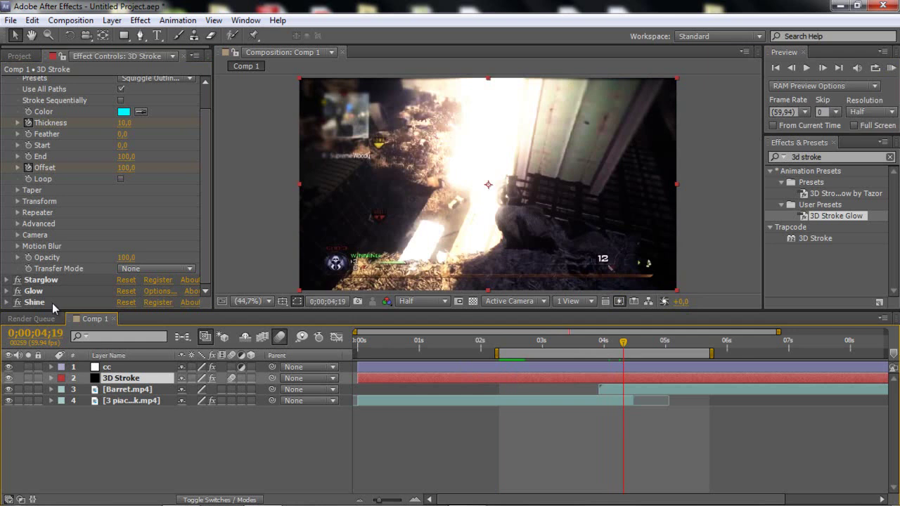
pyautogui.click(7, 303)
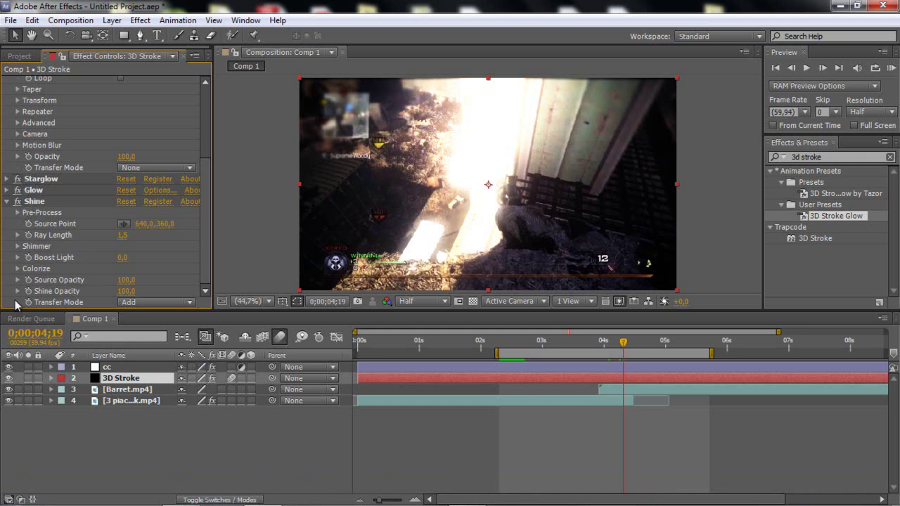
pyautogui.moveTo(606, 343); pyautogui.dragTo(611, 344)
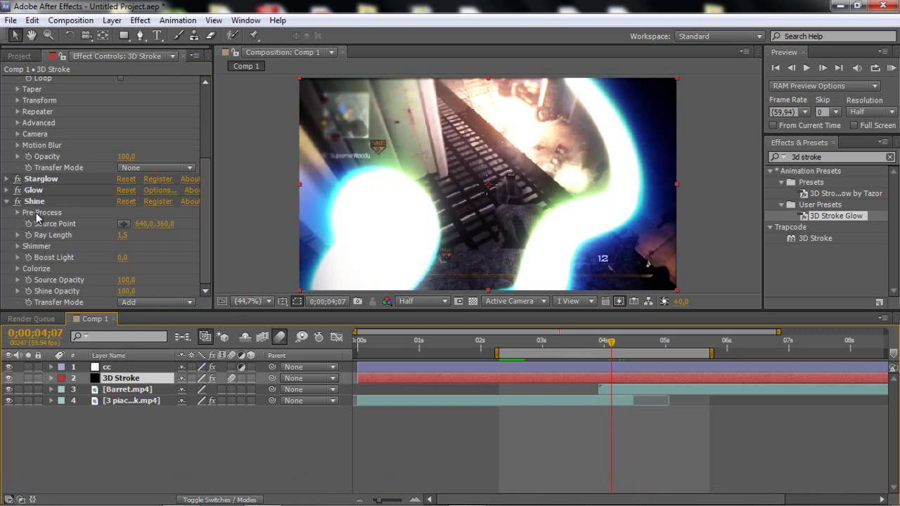
# Expand Shine's Colorize options and change the Midtones colour from cyan to green
pyautogui.click(18, 270)
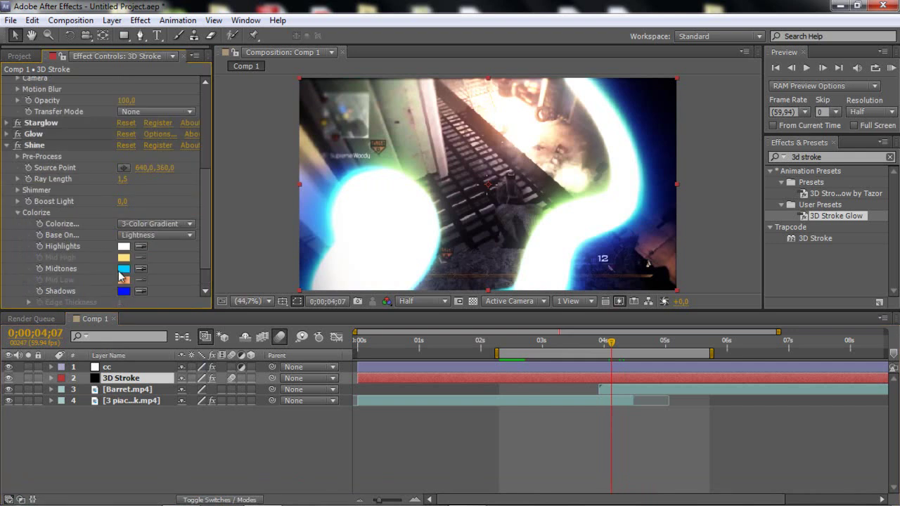
pyautogui.click(123, 269)
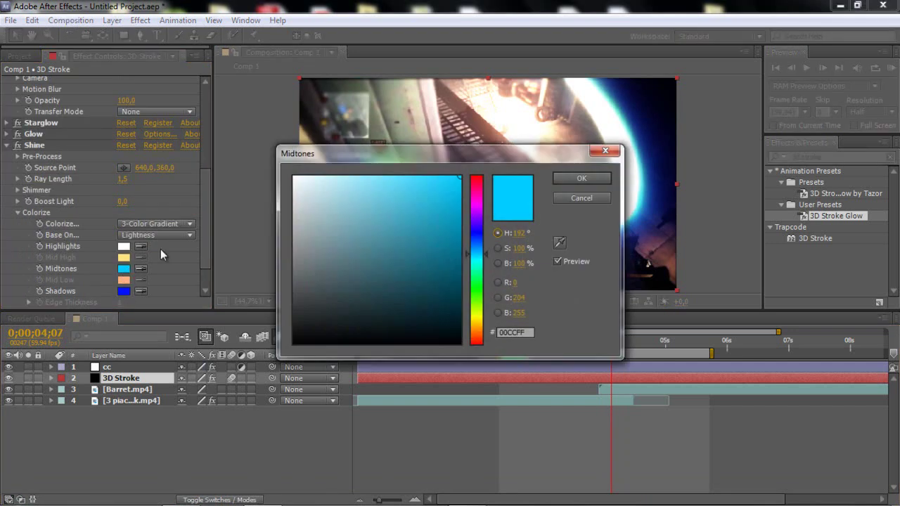
pyautogui.moveTo(476, 290)
pyautogui.mouseDown()
pyautogui.moveTo(481, 284)
pyautogui.moveTo(482, 302)
pyautogui.mouseUp()
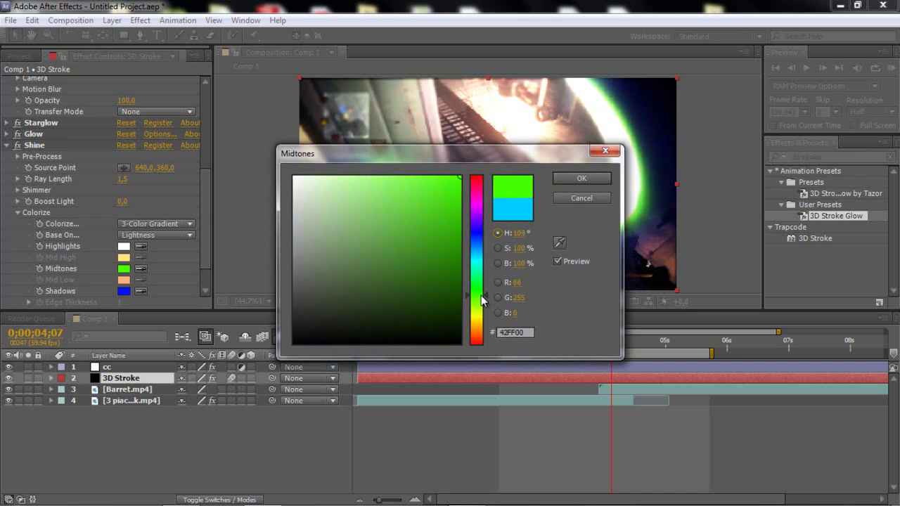
pyautogui.click(582, 178)
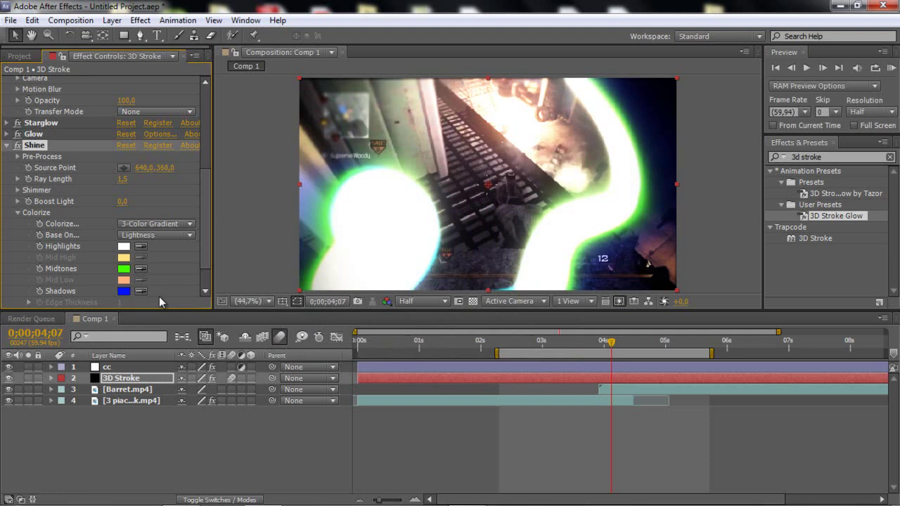
# Change the Shadows colour to a darker green and scrub to preview the green-tinted transition
pyautogui.click(123, 293)
pyautogui.click(478, 296)
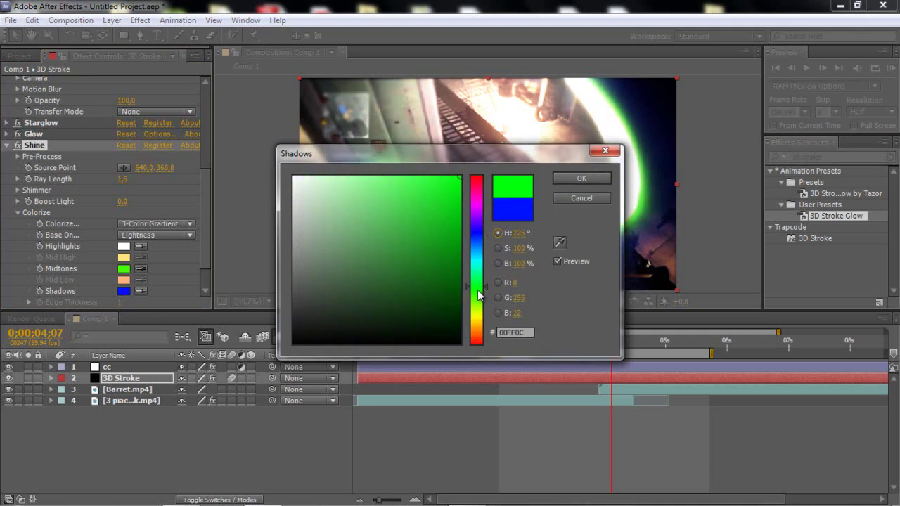
pyautogui.moveTo(458, 221); pyautogui.dragTo(784, 220)
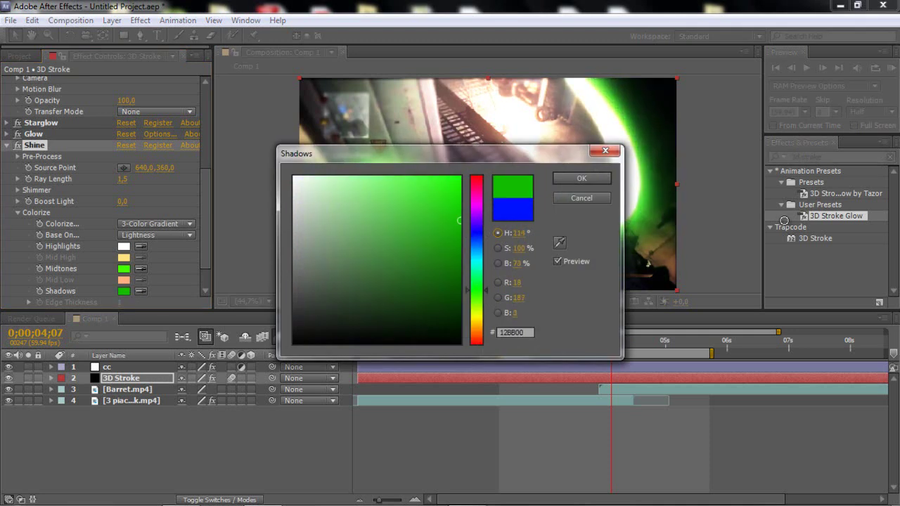
pyautogui.click(600, 184)
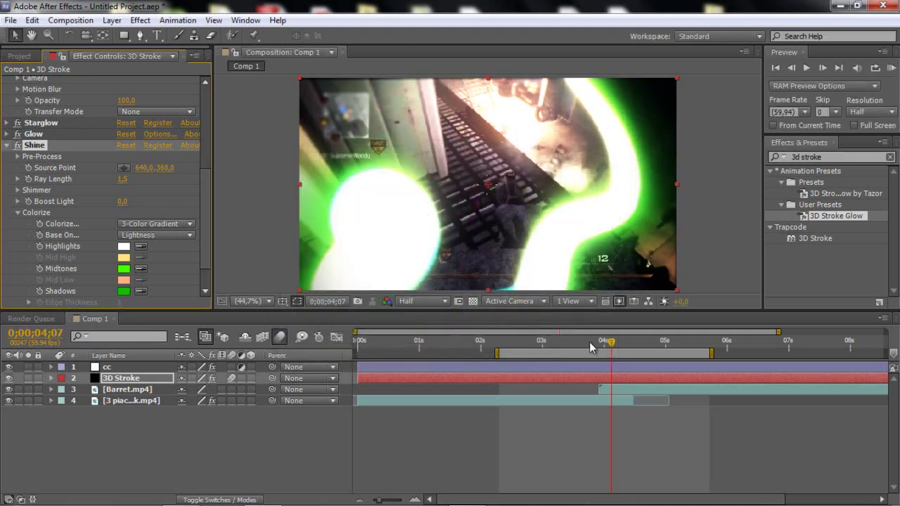
pyautogui.moveTo(589, 342); pyautogui.dragTo(615, 343)
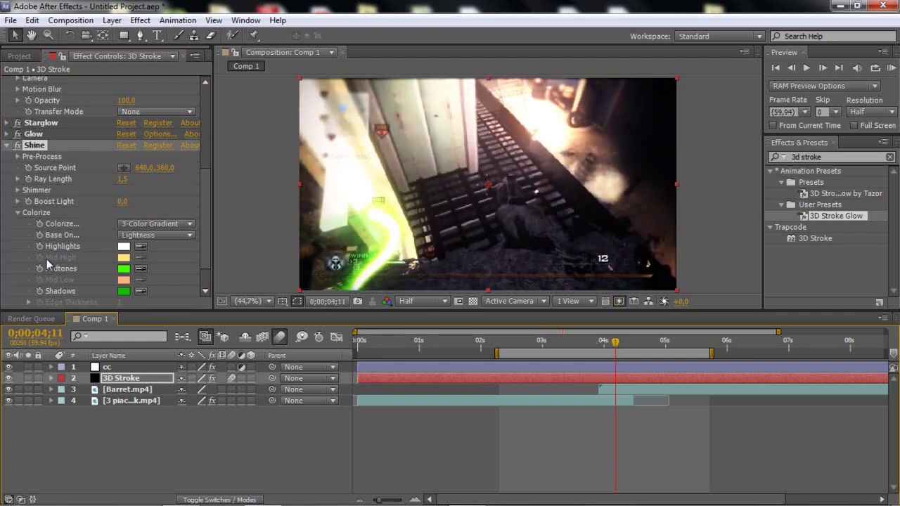
# Collapse the Colorize group under Shine in Effect Controls
pyautogui.click(18, 212)
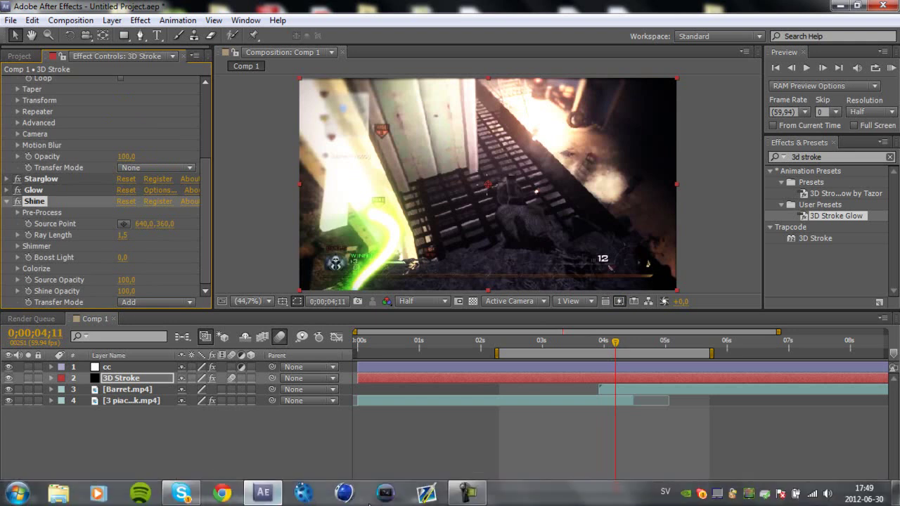
pyautogui.click(437, 497)
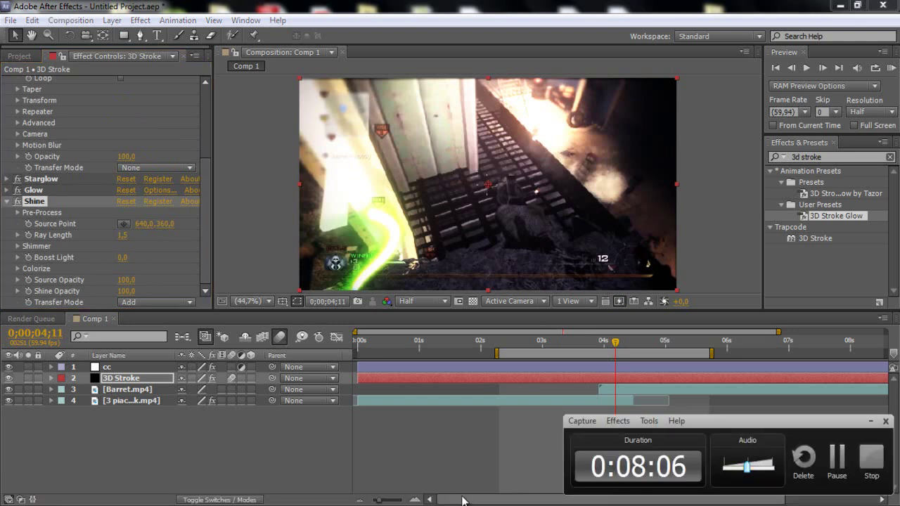